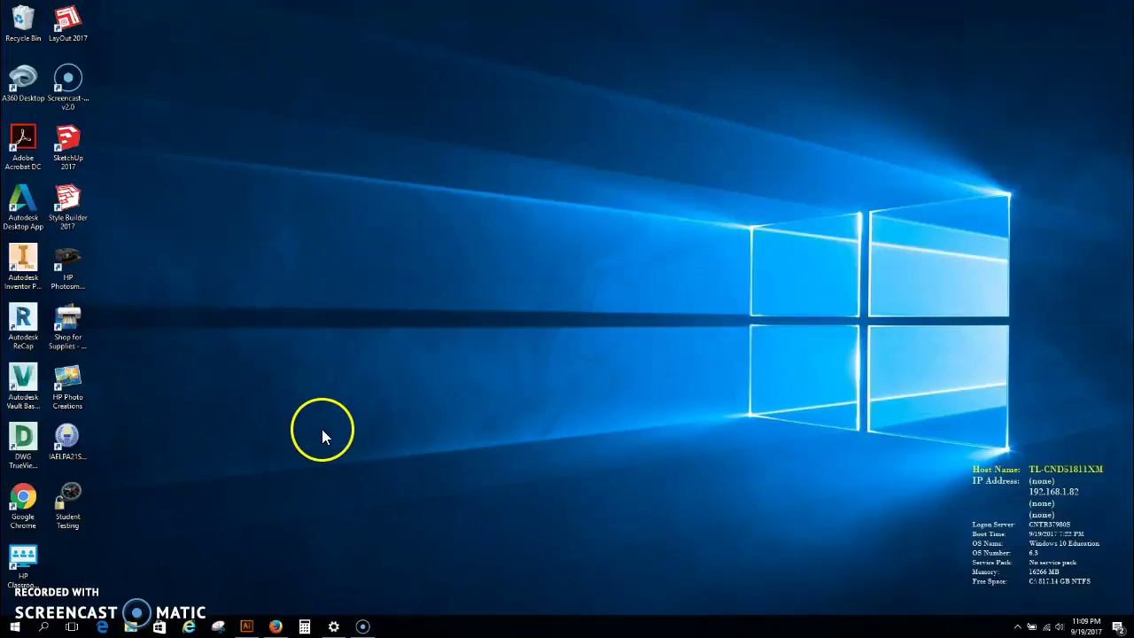
# Delete the teddy bear artwork from the Untitled-1 document, leaving its artboard empty.
pyautogui.click(246, 626)
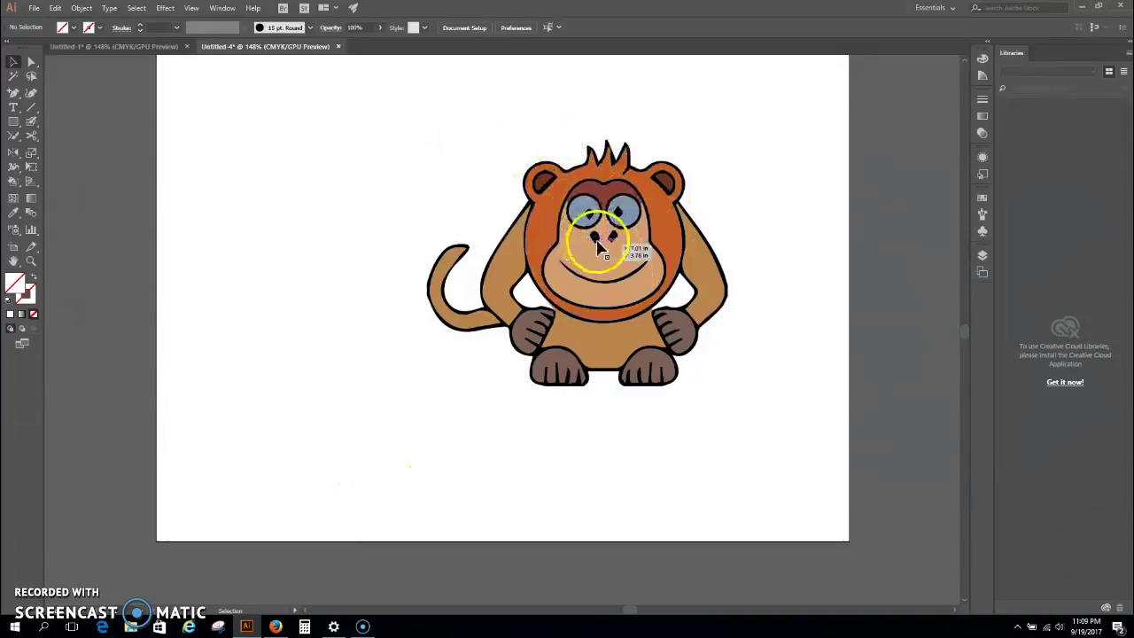
pyautogui.click(96, 46)
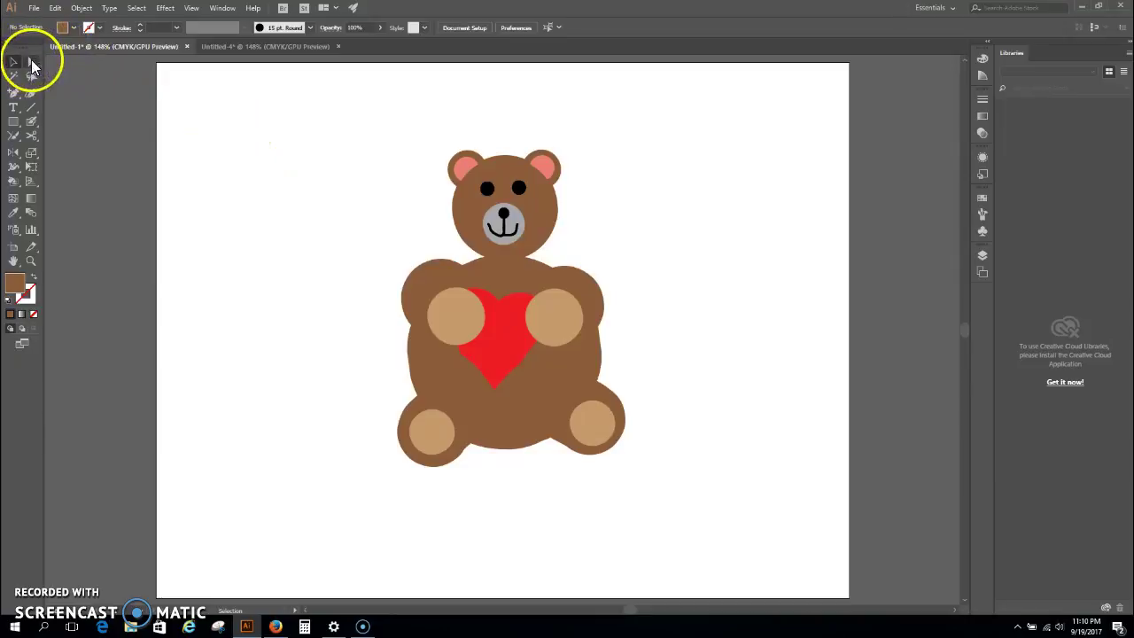
pyautogui.moveTo(221, 101); pyautogui.dragTo(691, 484)
pyautogui.press('Delete')
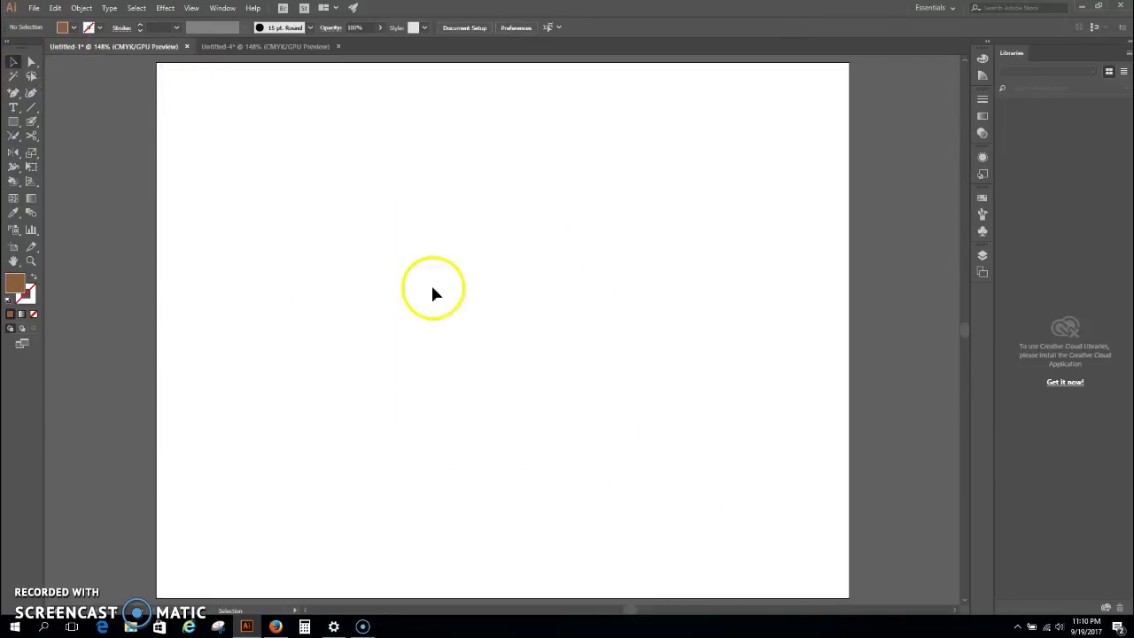
# Create a new Print document measured in inches, 11 × 8.5 in, landscape orientation.
pyautogui.click(34, 7)
pyautogui.moveTo(53, 16)
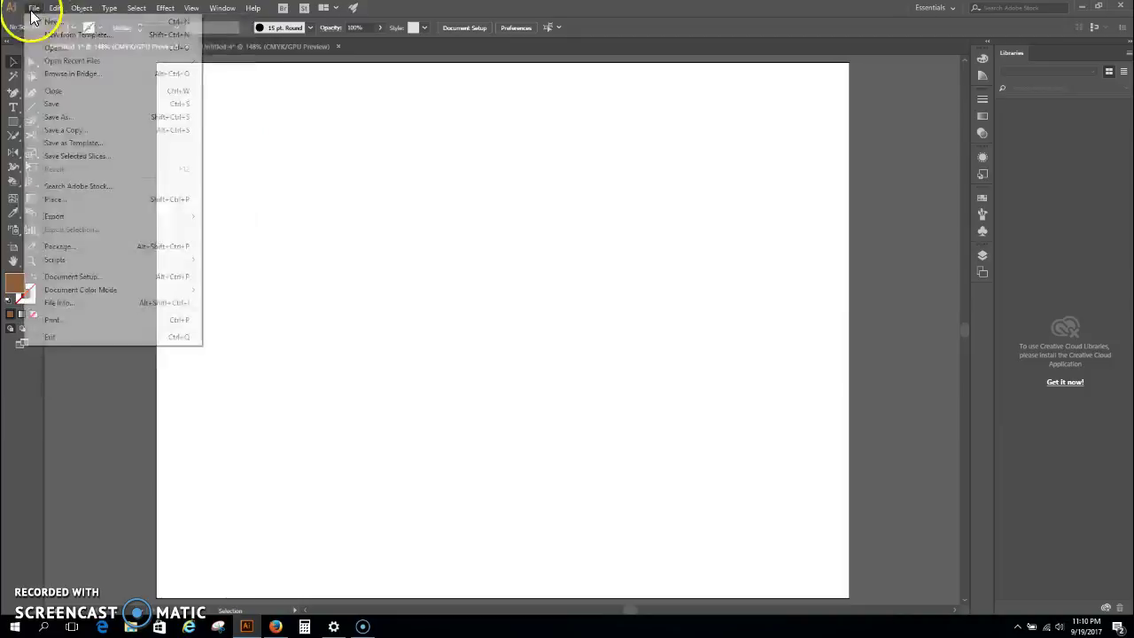
pyautogui.click(46, 23)
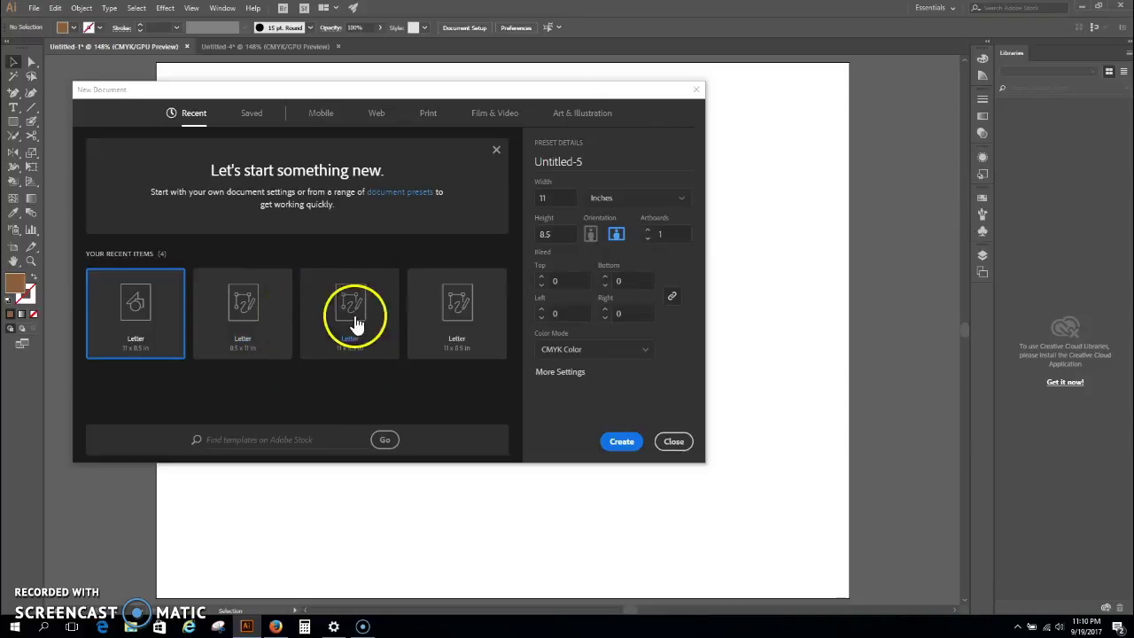
pyautogui.click(426, 116)
pyautogui.click(604, 197)
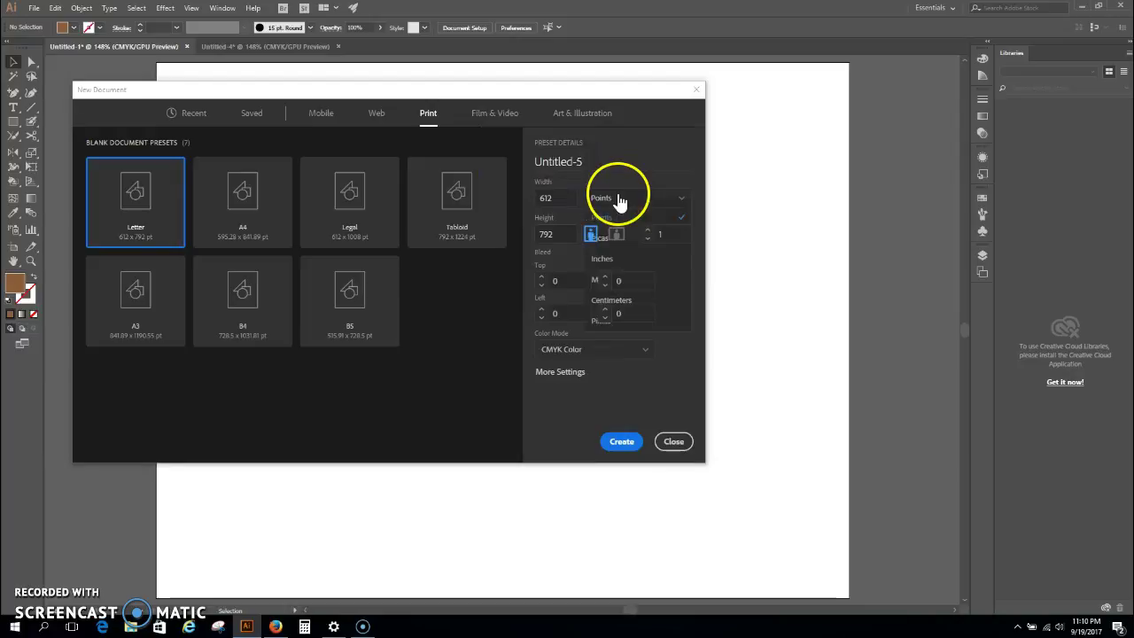
pyautogui.click(608, 264)
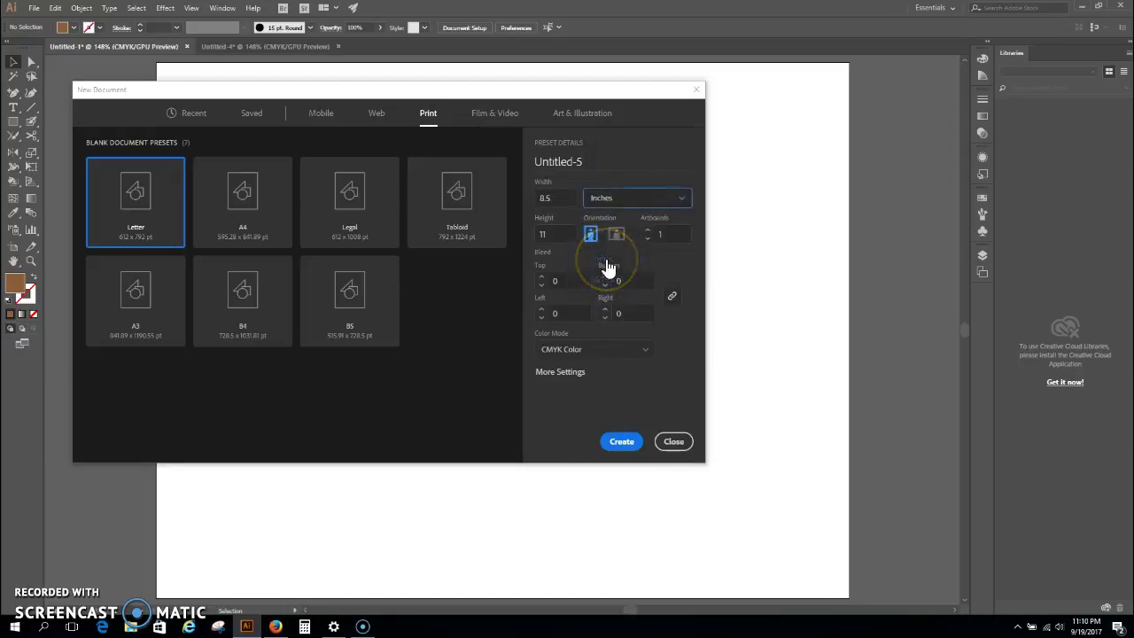
pyautogui.click(616, 234)
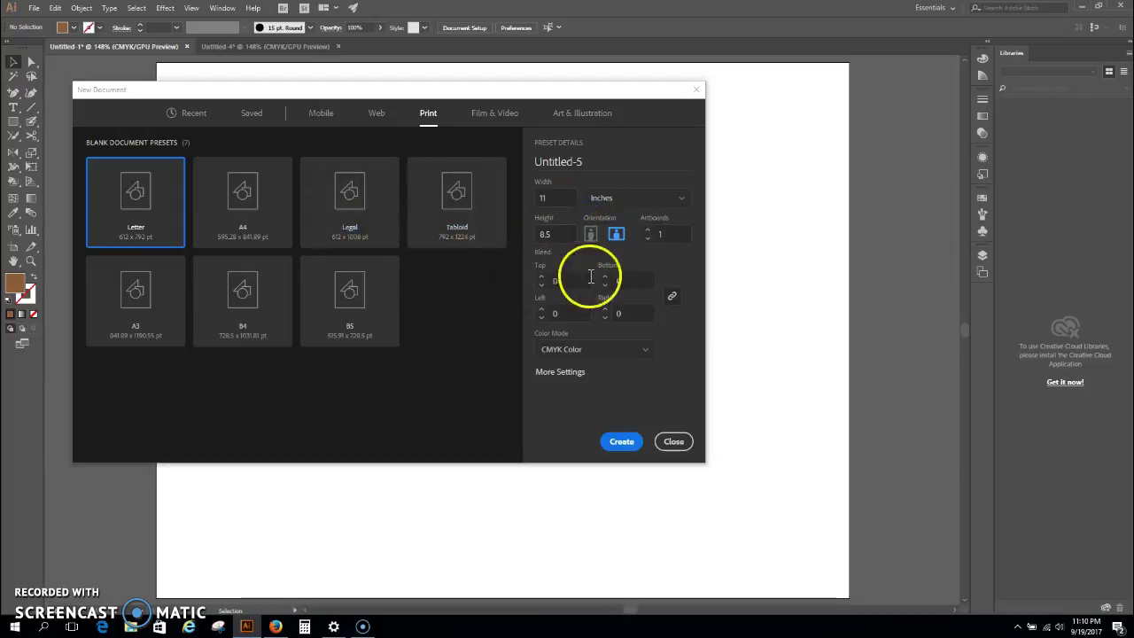
pyautogui.click(184, 113)
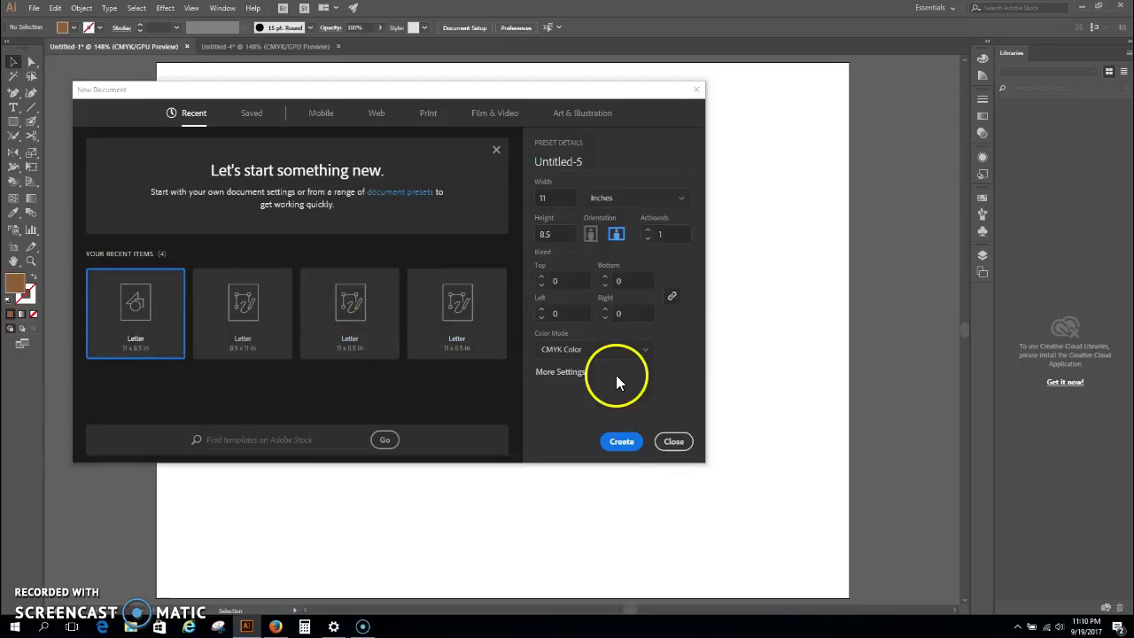
pyautogui.click(625, 441)
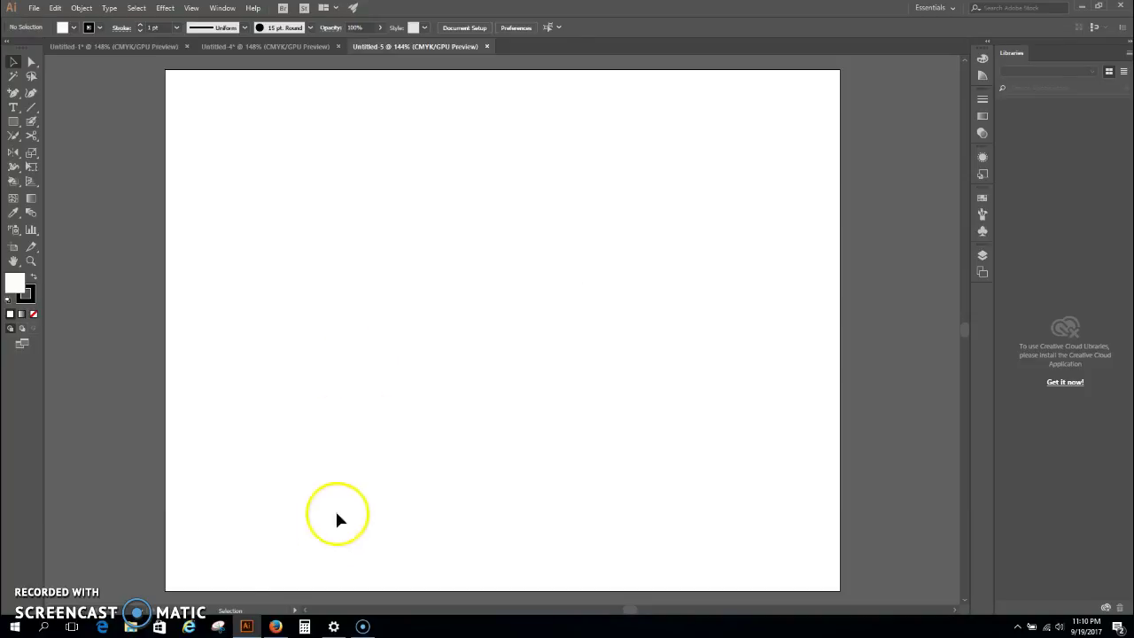
# In Firefox's Google Images clipart results, find the black-and-white octopus and open its full-size image.
pyautogui.click(276, 626)
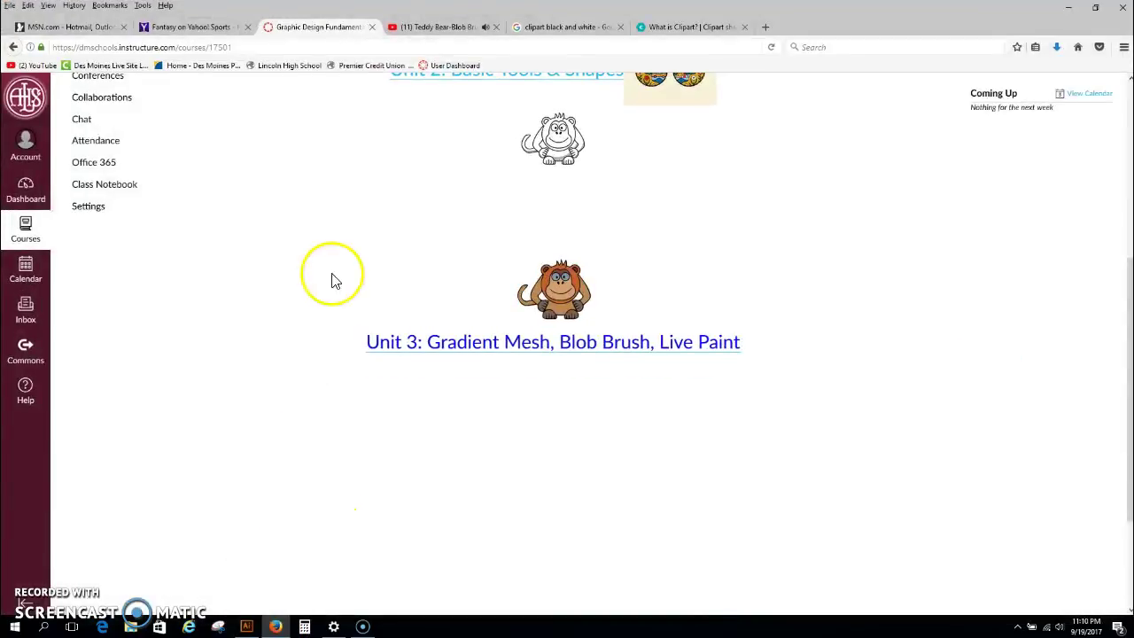
pyautogui.click(579, 25)
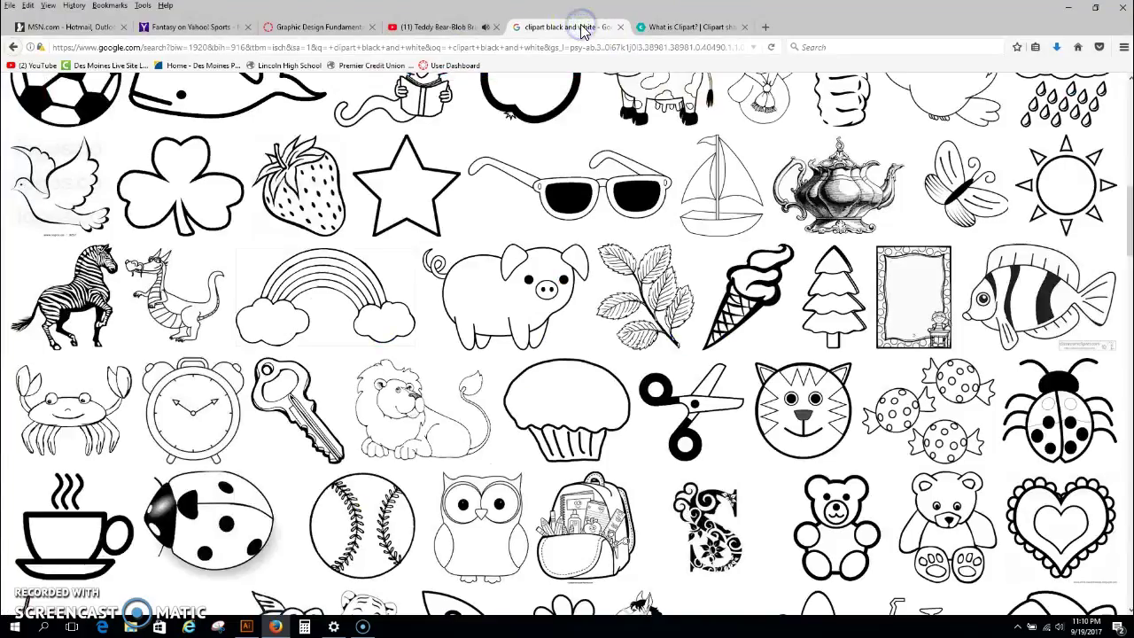
pyautogui.scroll(2, 513, 128)
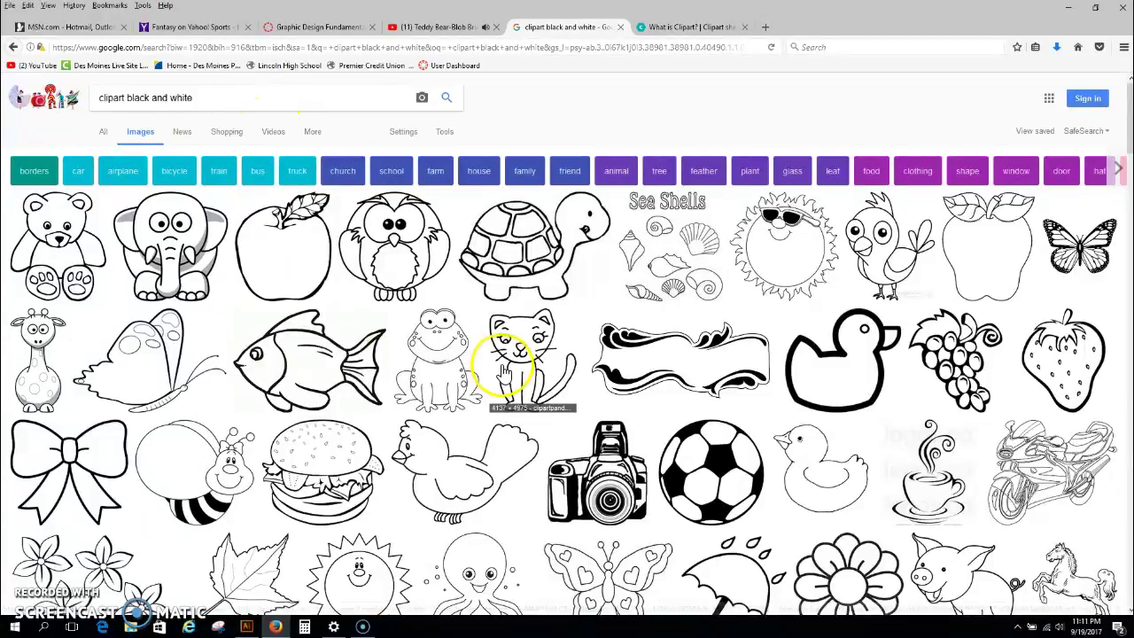
pyautogui.scroll(-5, 503, 372)
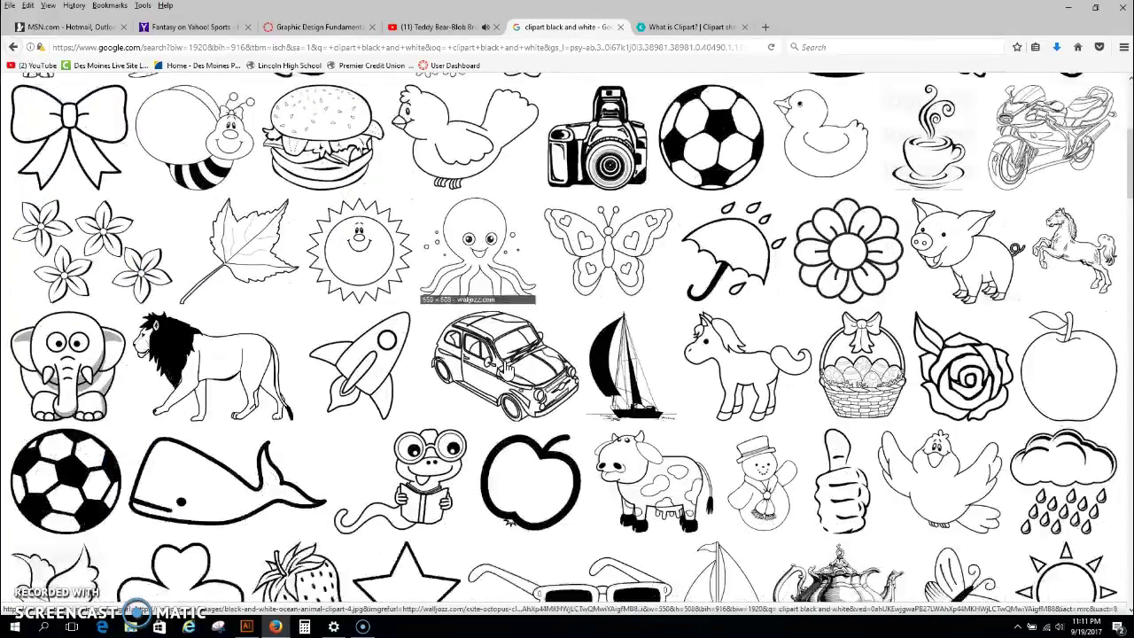
pyautogui.scroll(-2, 506, 368)
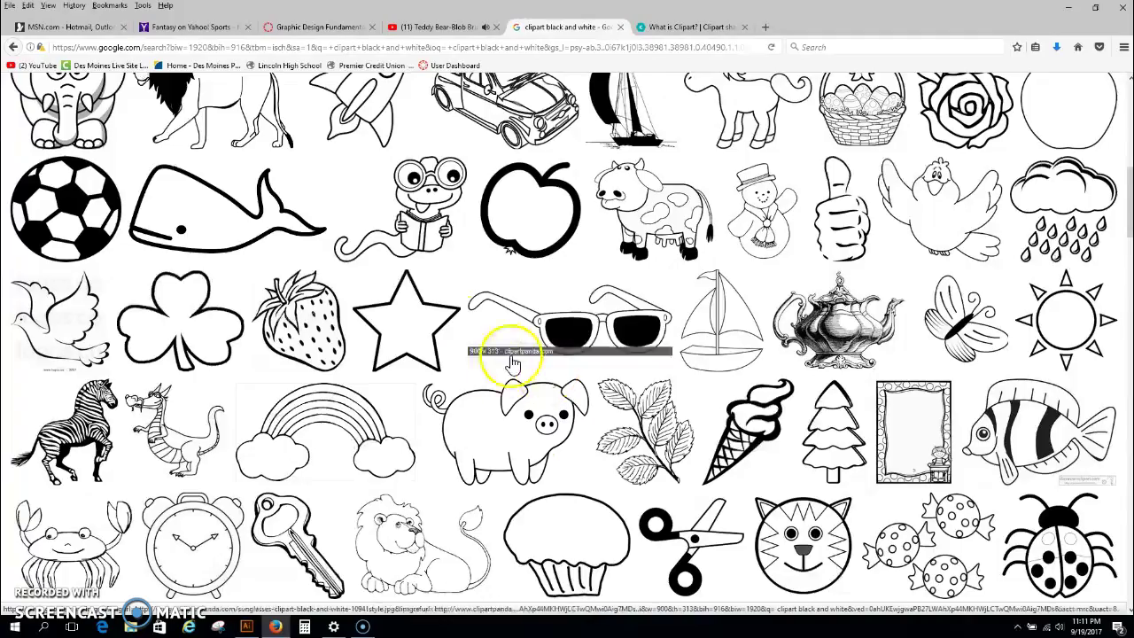
pyautogui.scroll(-3, 460, 443)
pyautogui.scroll(-5, 455, 449)
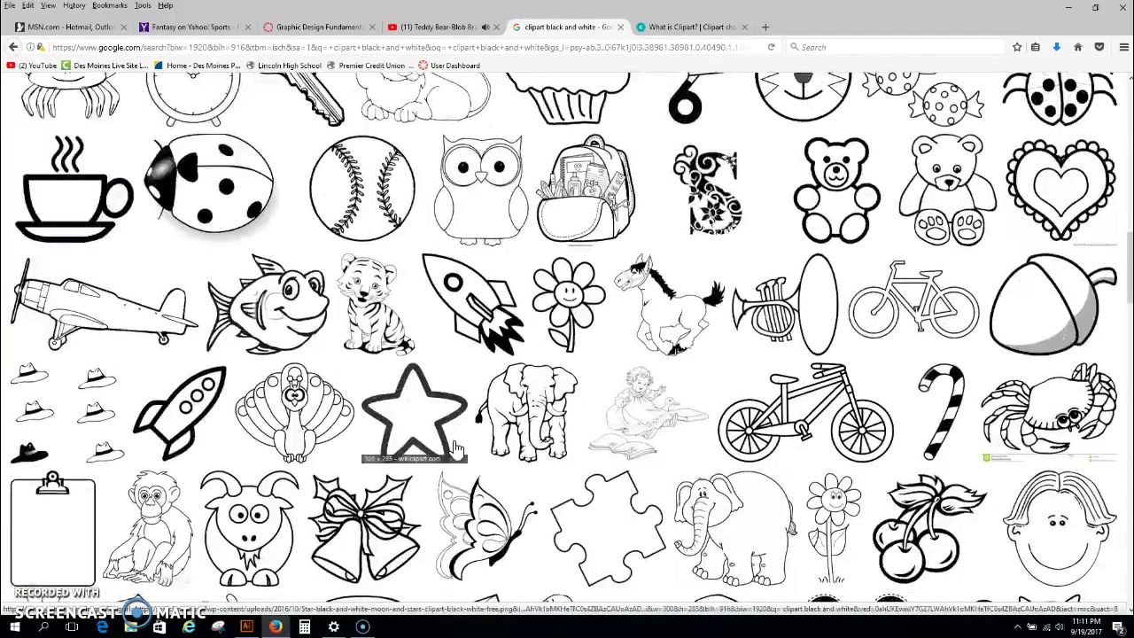
pyautogui.scroll(-10, 529, 447)
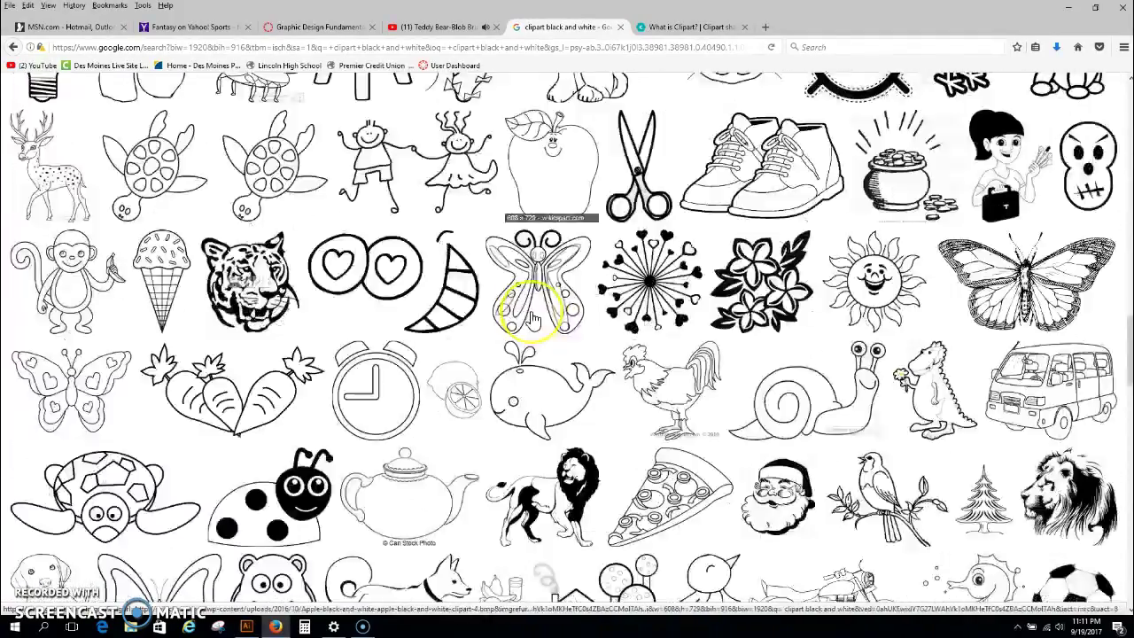
pyautogui.scroll(-5, 534, 319)
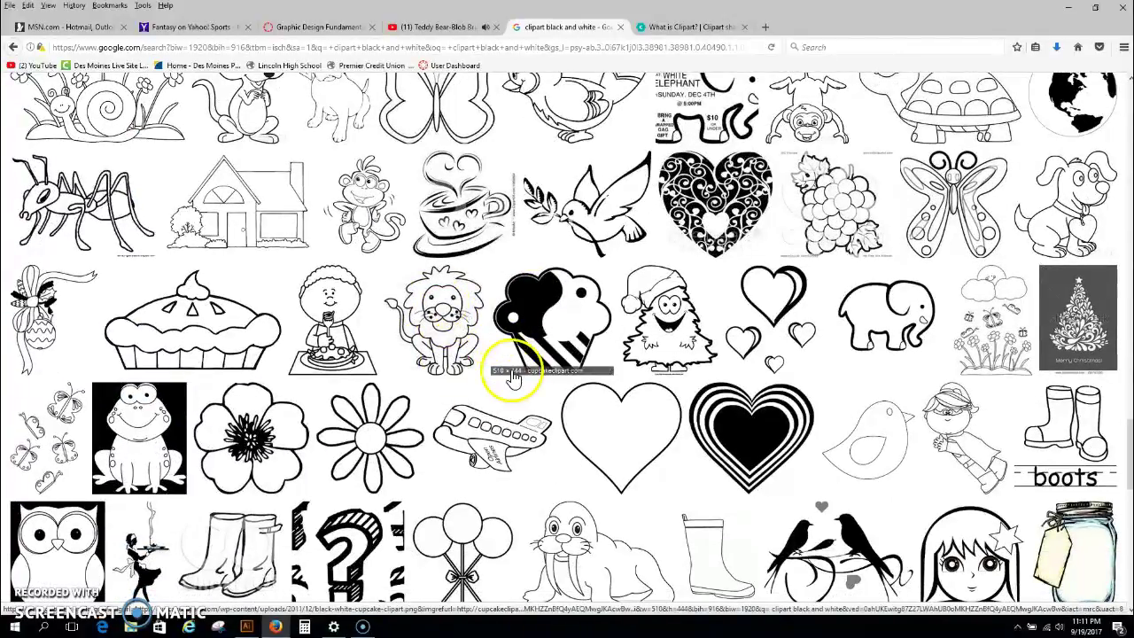
pyautogui.scroll(-3, 505, 370)
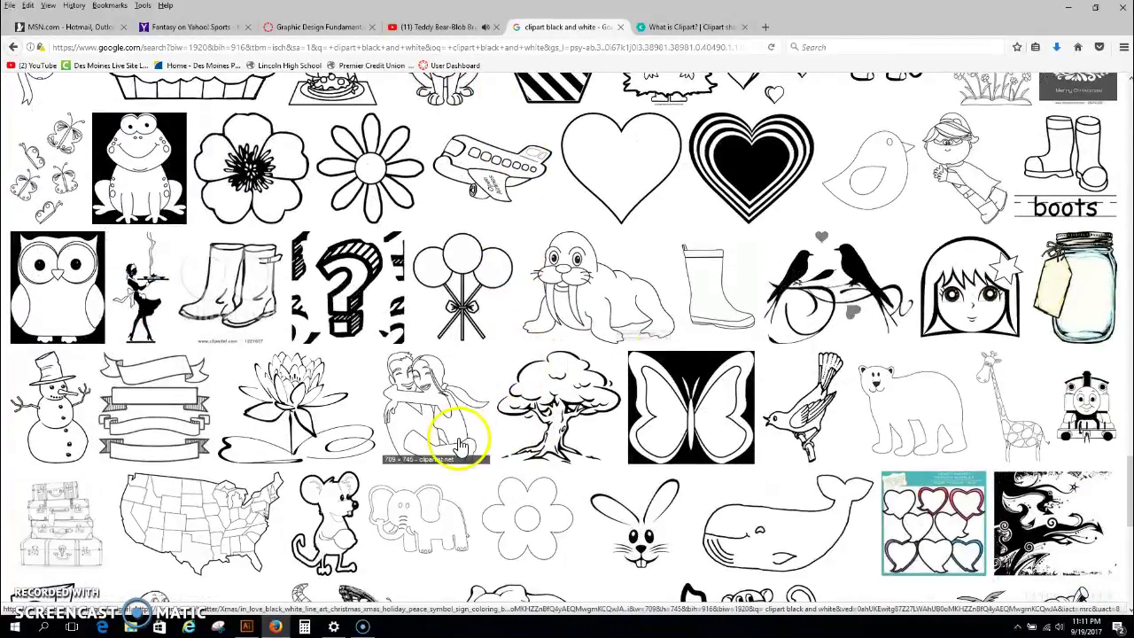
pyautogui.scroll(18, 496, 381)
pyautogui.scroll(-15, 478, 407)
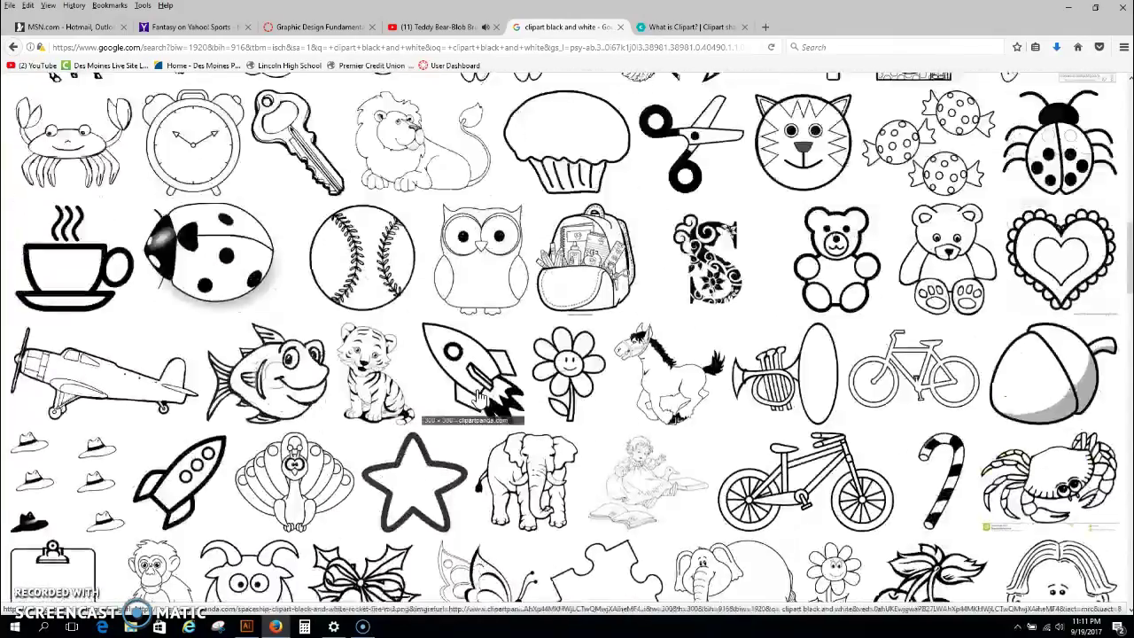
pyautogui.scroll(3, 651, 363)
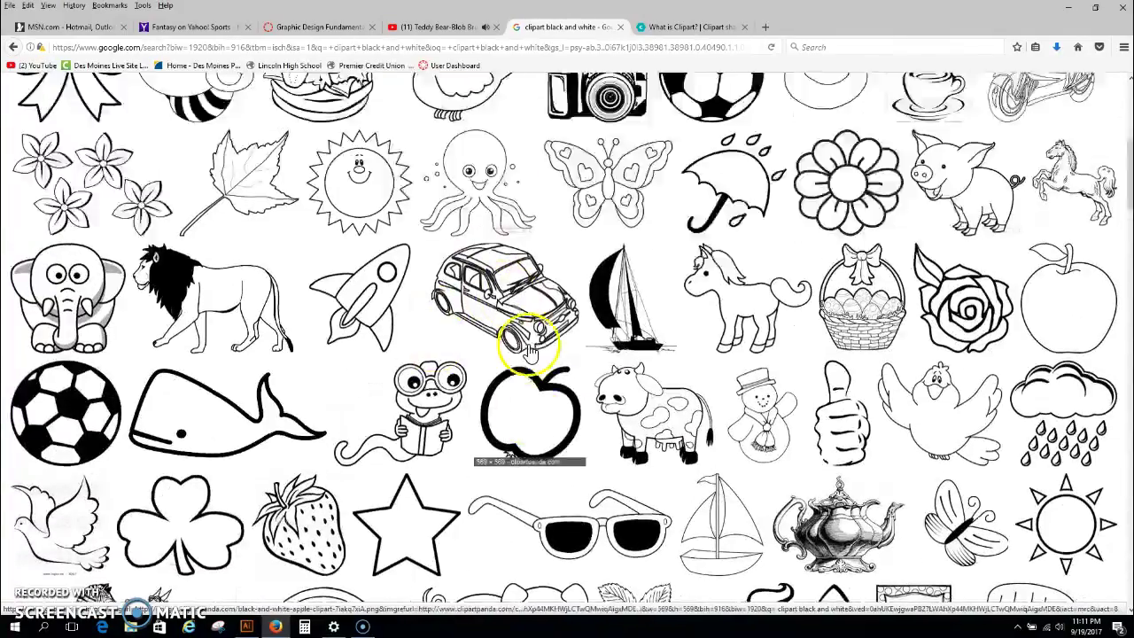
pyautogui.click(500, 323)
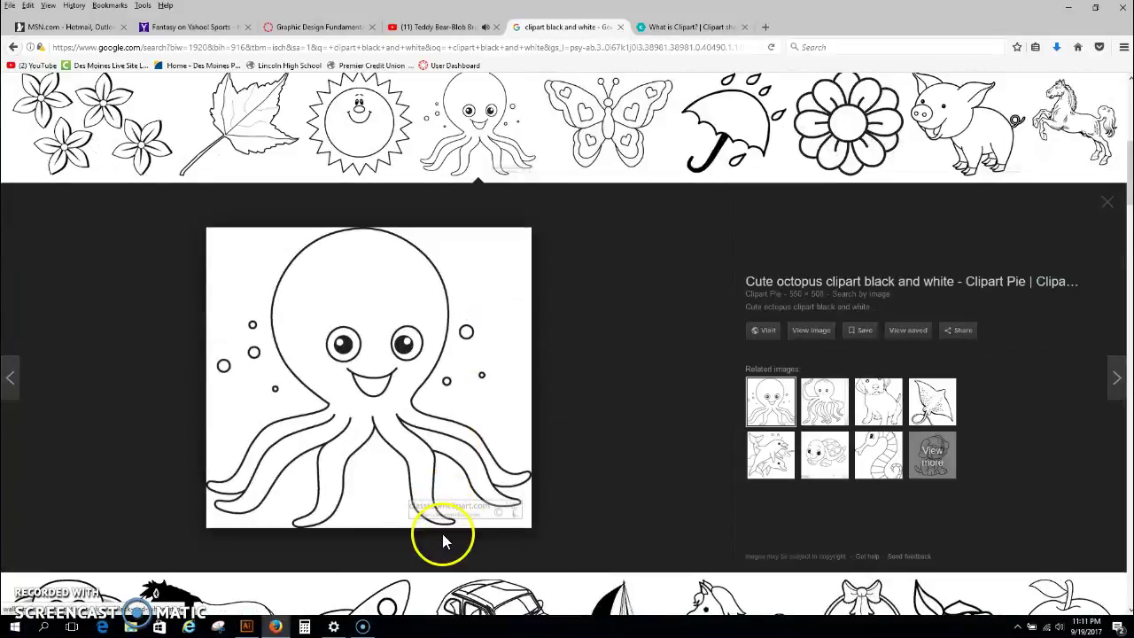
pyautogui.click(805, 331)
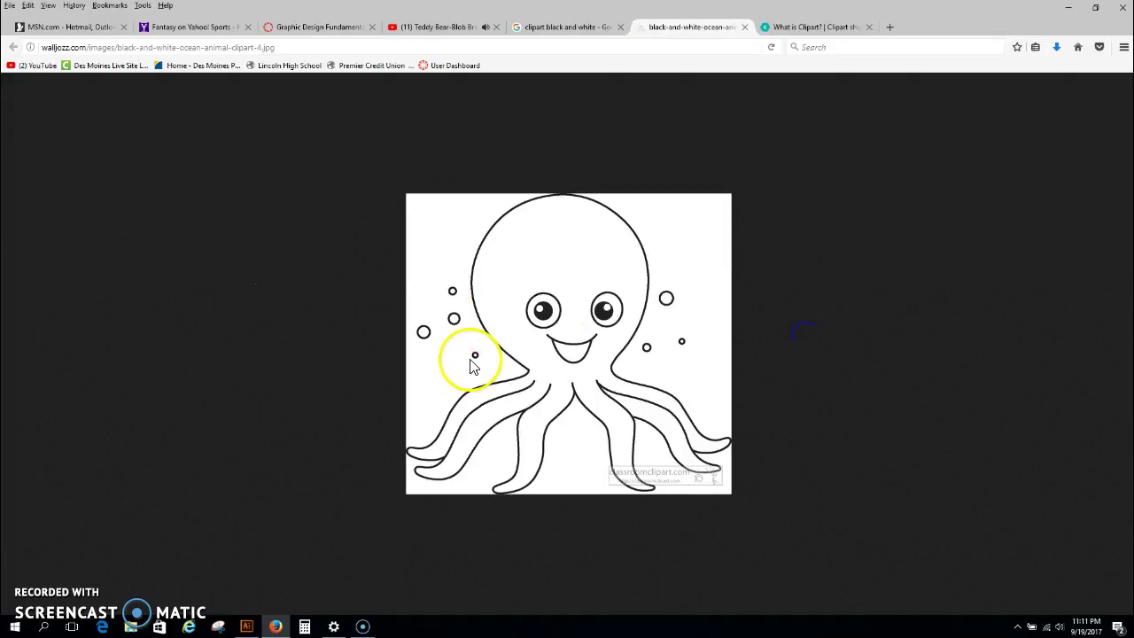
# Place the monkey picture from Pictures onto the Untitled-5 artboard.
pyautogui.click(248, 626)
pyautogui.click(33, 8)
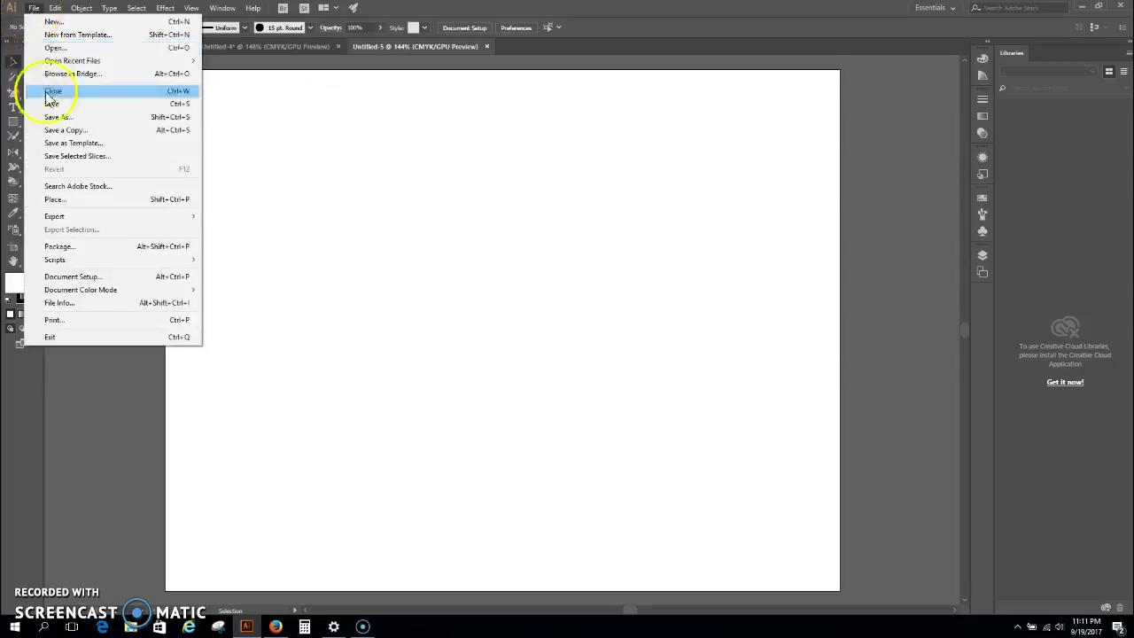
pyautogui.click(59, 200)
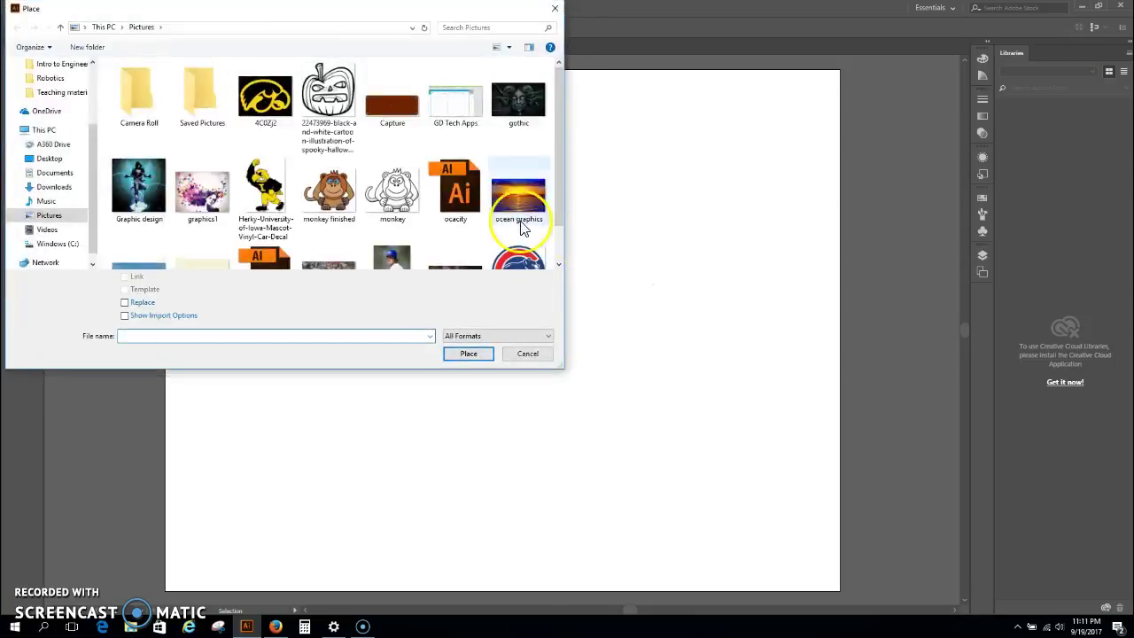
pyautogui.doubleClick(396, 190)
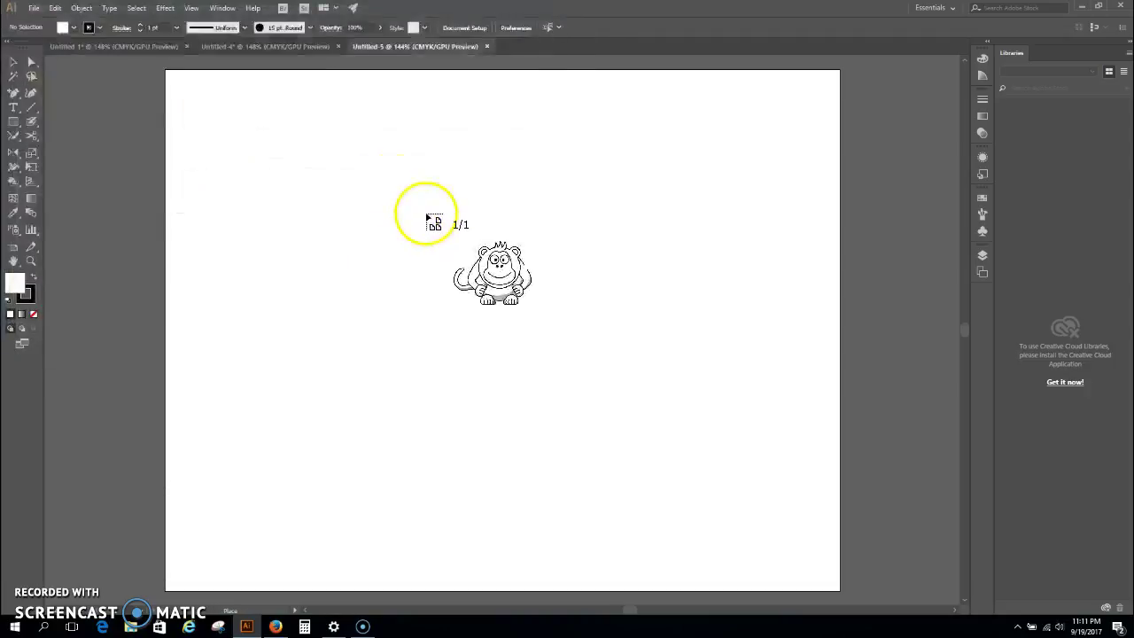
pyautogui.click(426, 213)
# Zoom in on the monkey image and pan so the whole monkey is centred.
pyautogui.press('z')
pyautogui.click(543, 198)
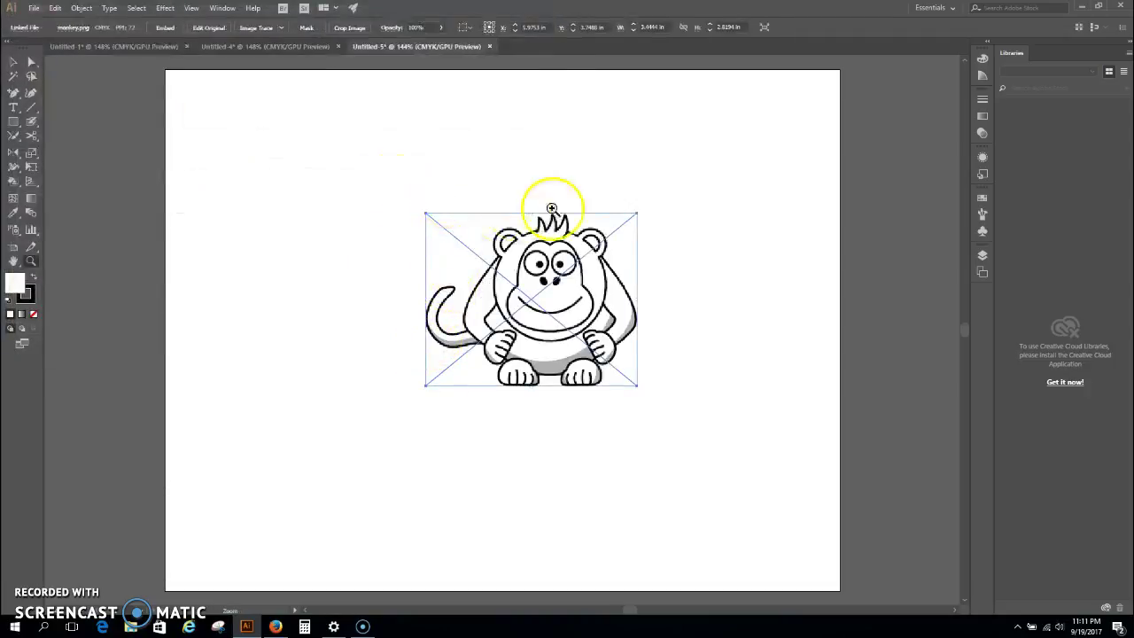
pyautogui.click(565, 319)
pyautogui.click(390, 285)
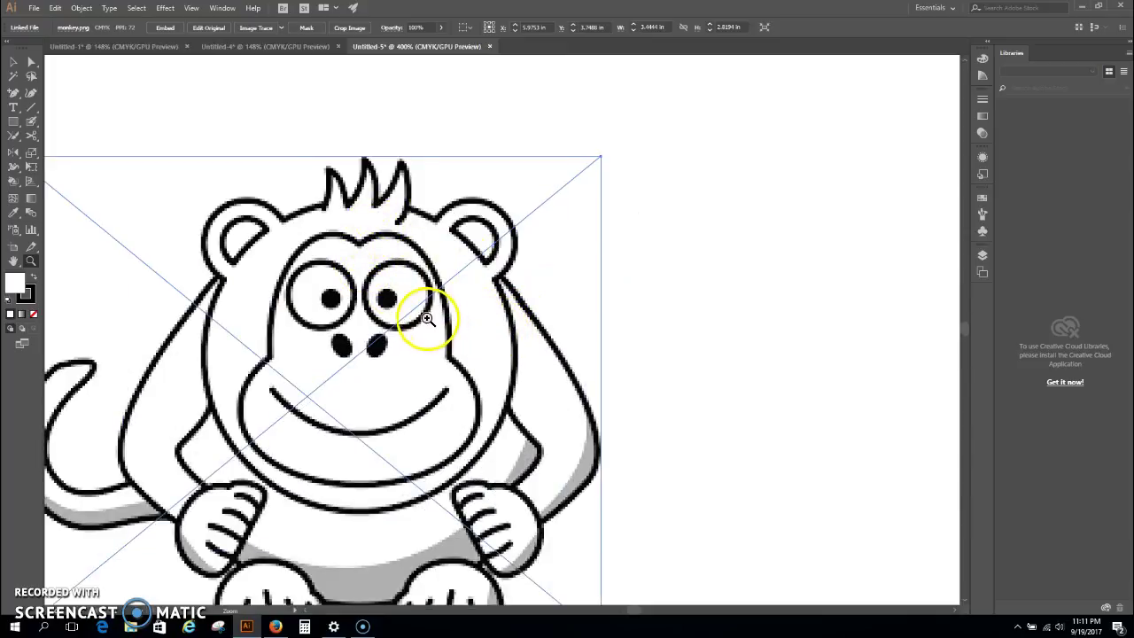
pyautogui.moveTo(392, 316); pyautogui.dragTo(569, 260)
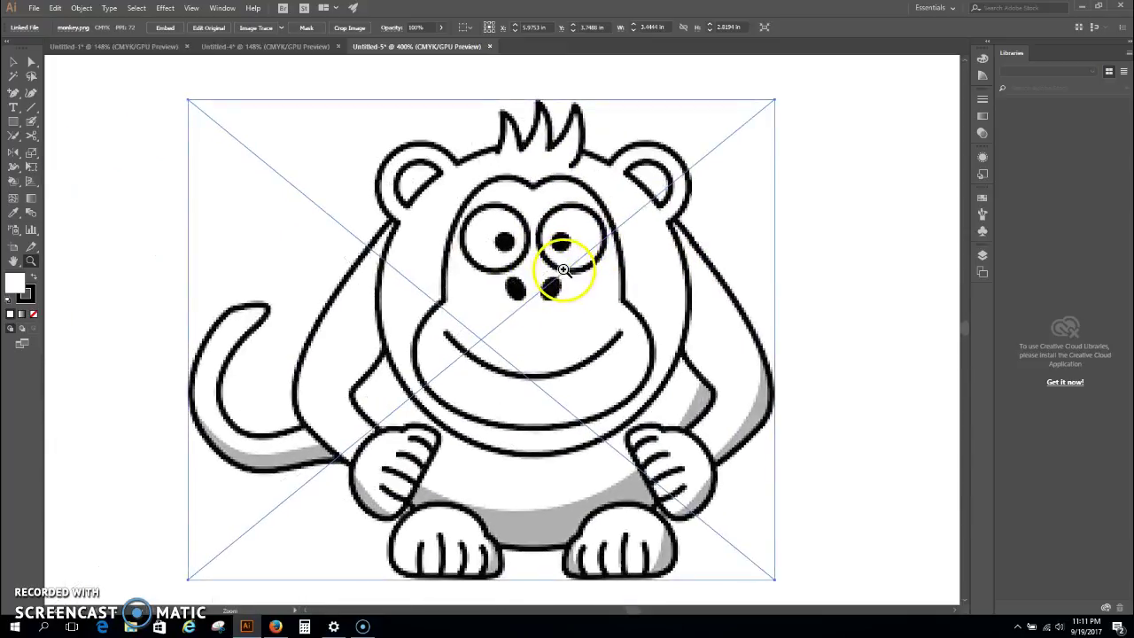
# Embed the monkey image, trace it with the Black and White Logo preset, and expand the trace.
pyautogui.click(168, 30)
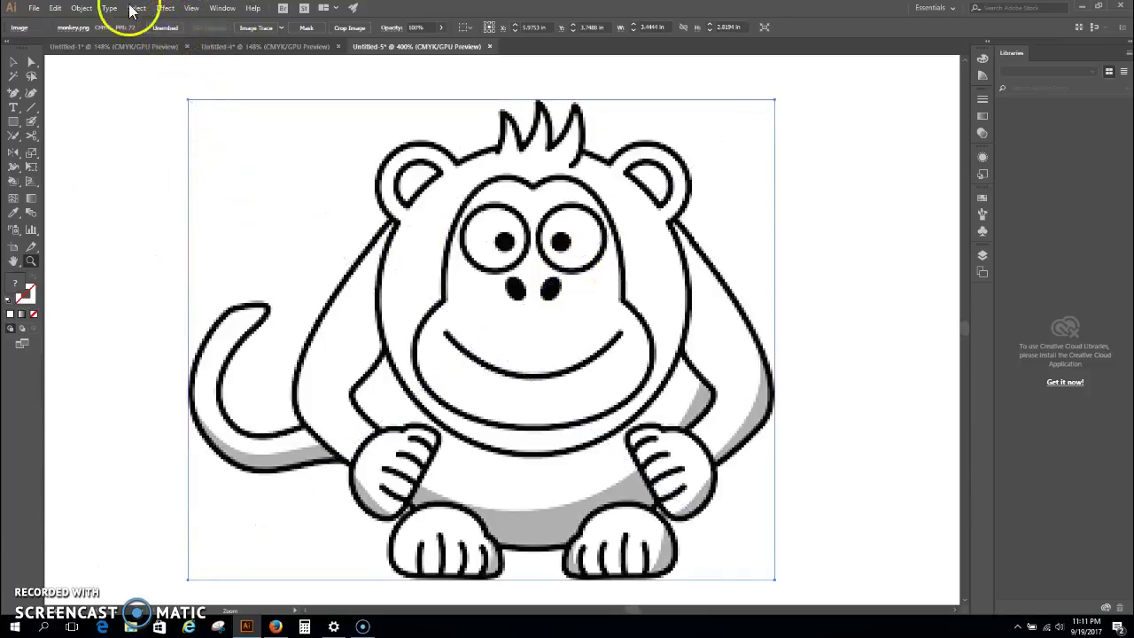
pyautogui.click(281, 30)
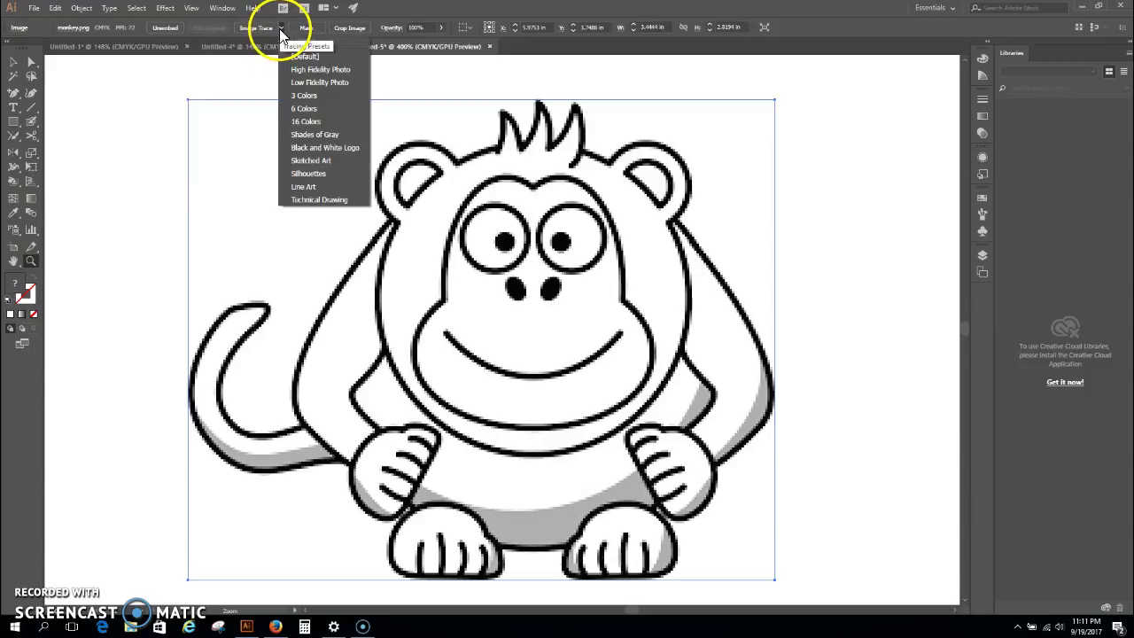
pyautogui.click(309, 148)
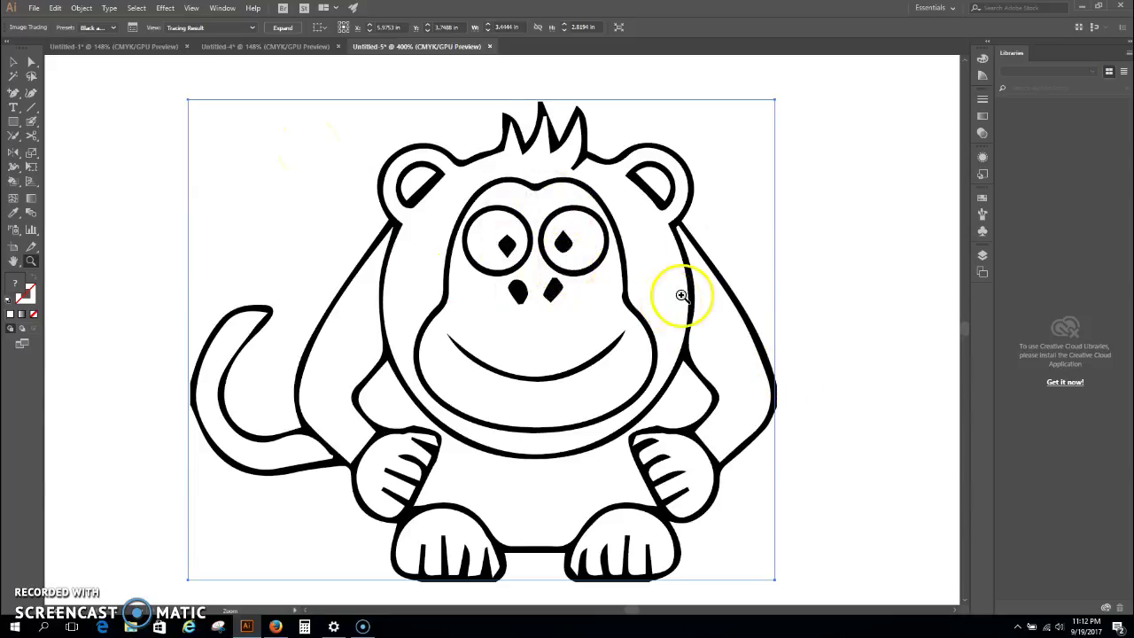
pyautogui.click(282, 27)
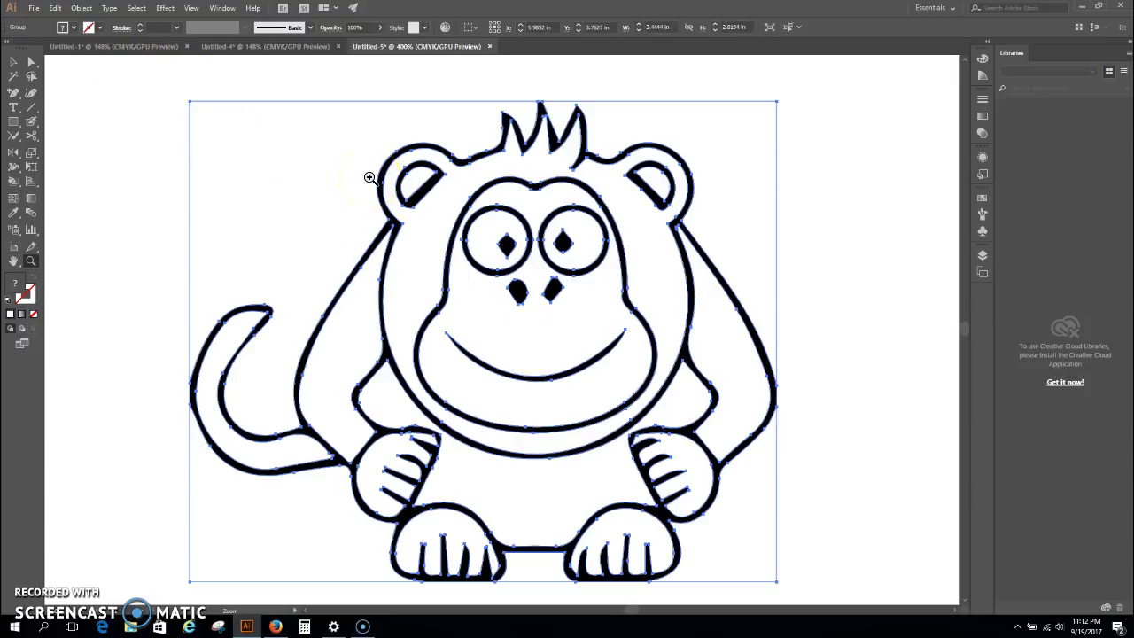
# Turn the traced monkey into a Live Paint group with Object > Live Paint > Make.
pyautogui.click(82, 8)
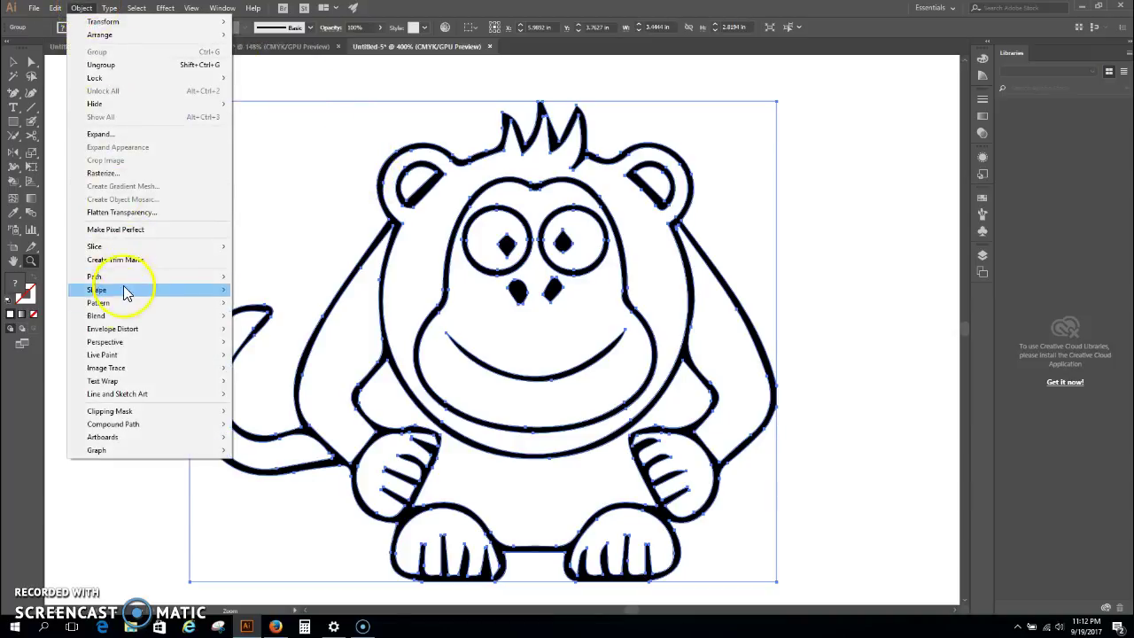
pyautogui.moveTo(128, 359)
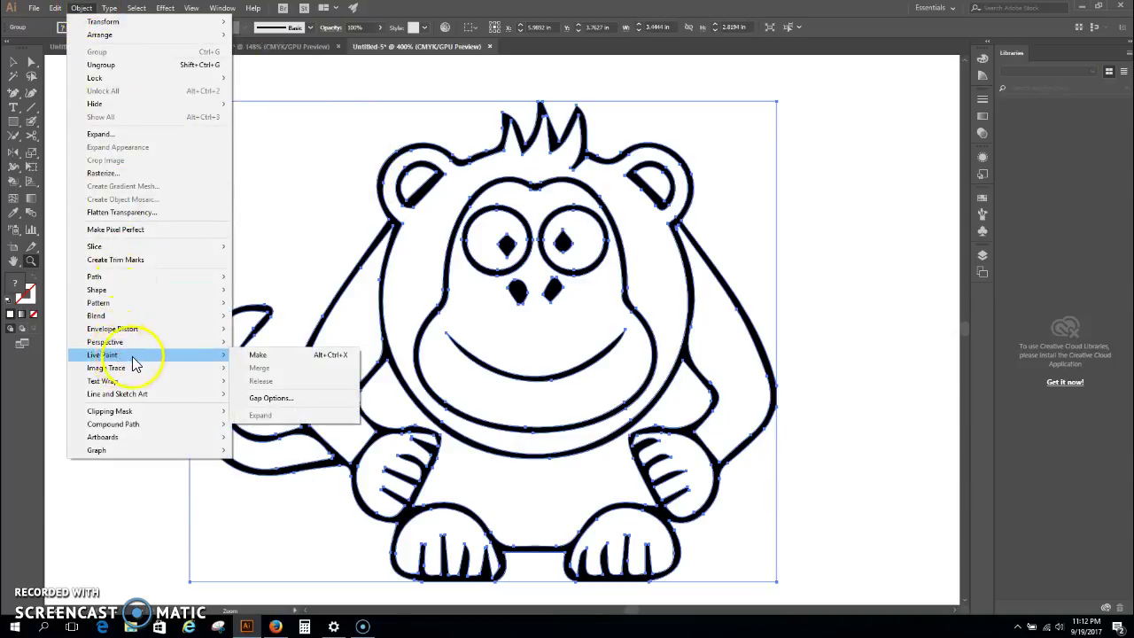
pyautogui.click(263, 356)
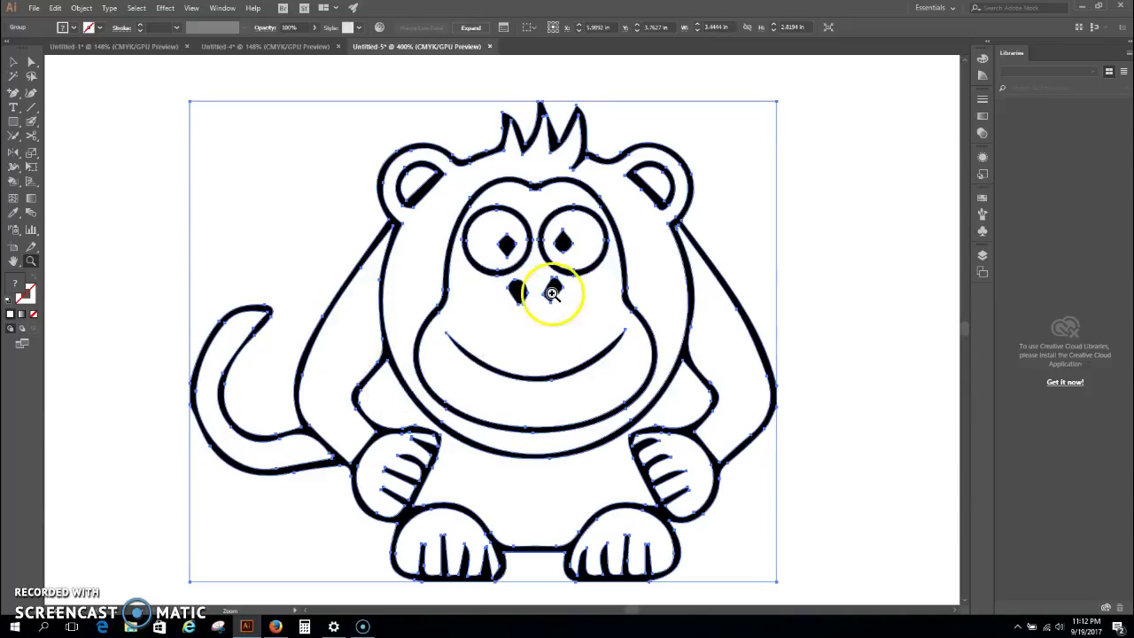
# Apply Object > Live Paint > Expand to return it to ordinary grouped paths.
pyautogui.click(80, 11)
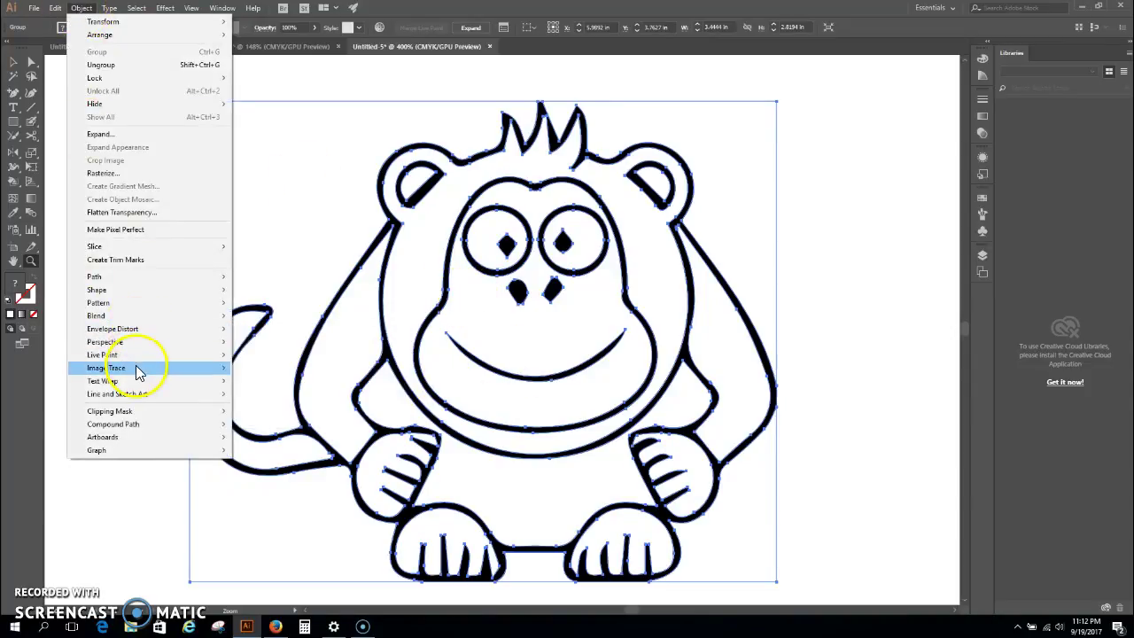
pyautogui.moveTo(146, 354)
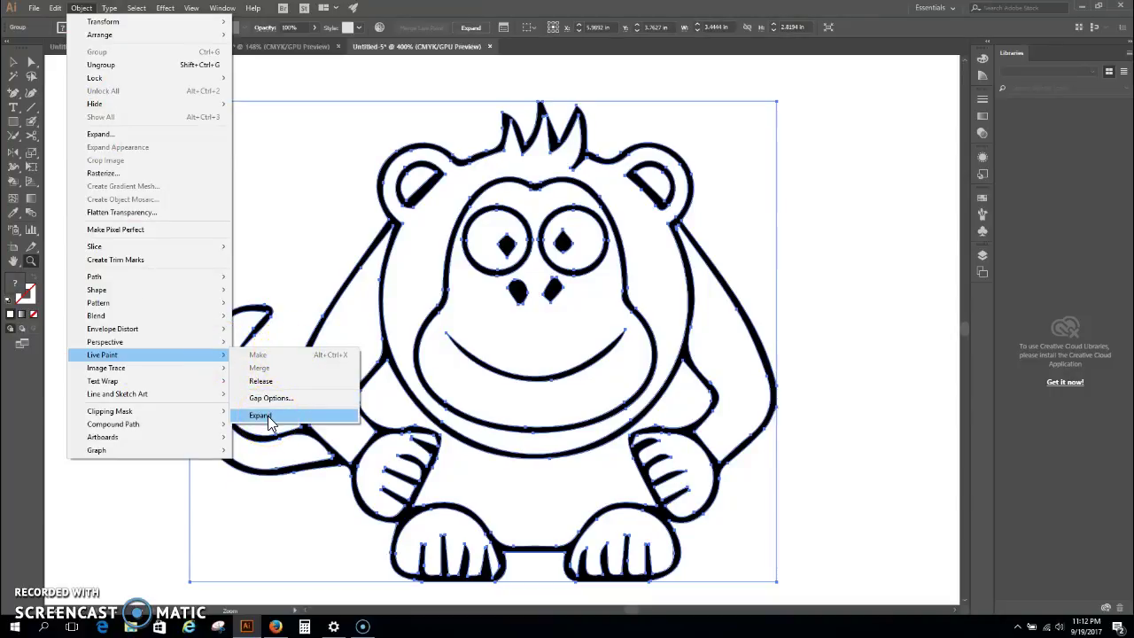
pyautogui.click(266, 415)
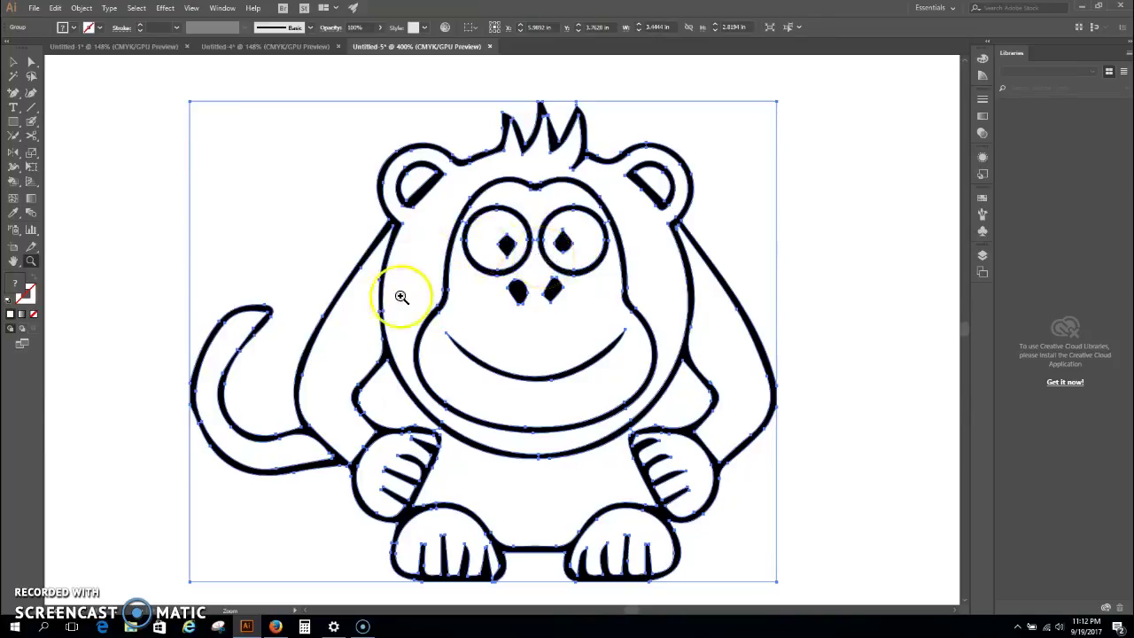
# Switch to the Live Paint Bucket tool from the Shape Builder flyout.
pyautogui.click(13, 183)
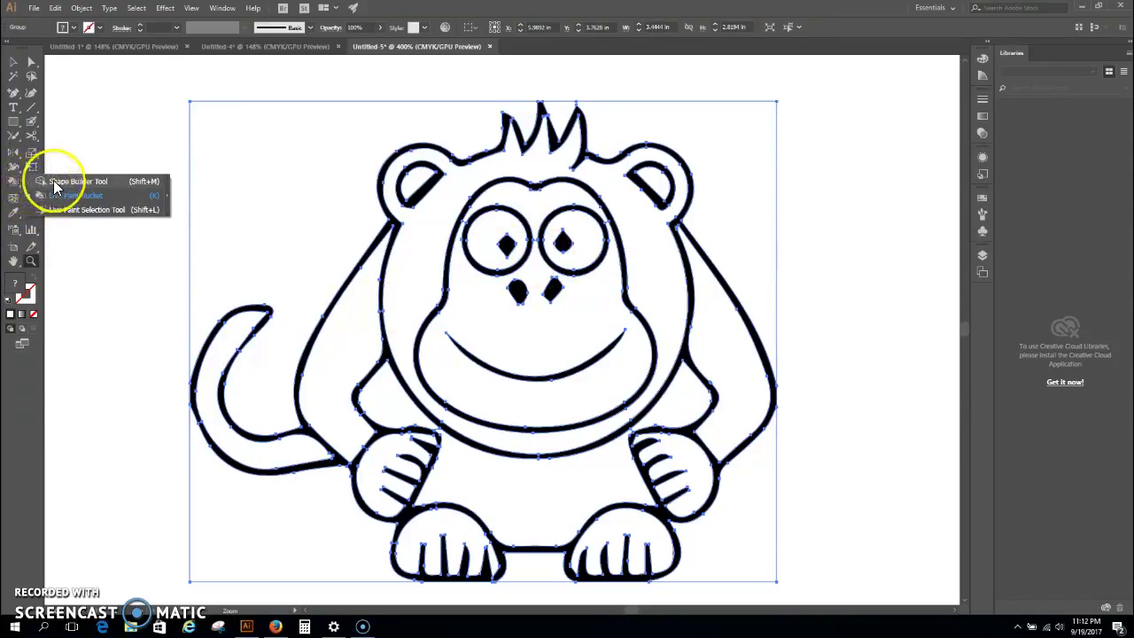
pyautogui.click(55, 182)
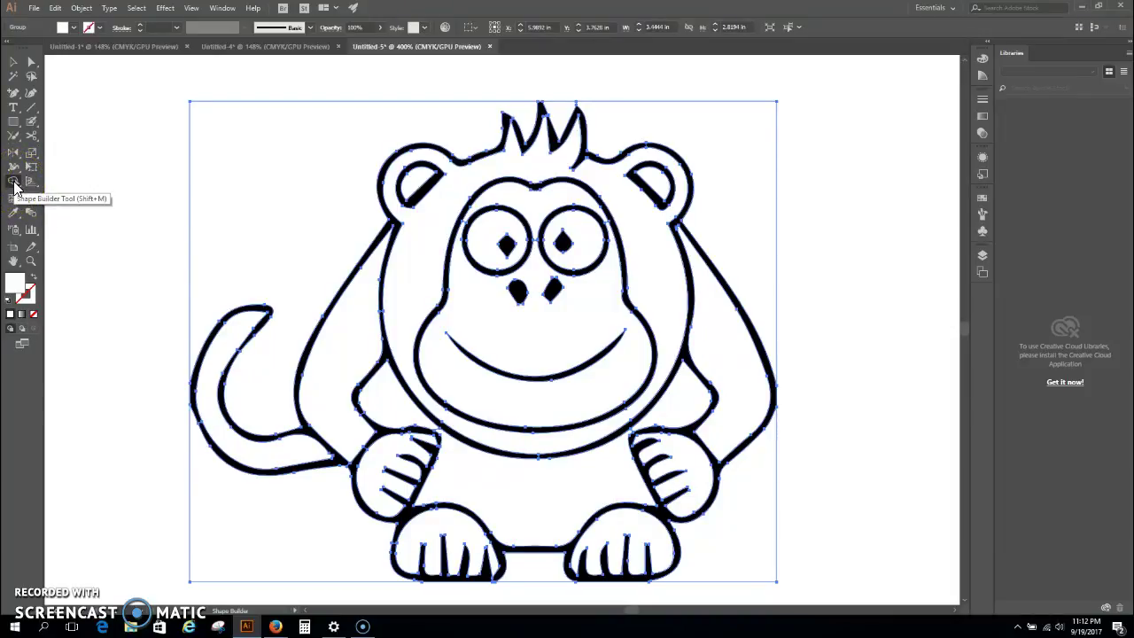
pyautogui.click(15, 186)
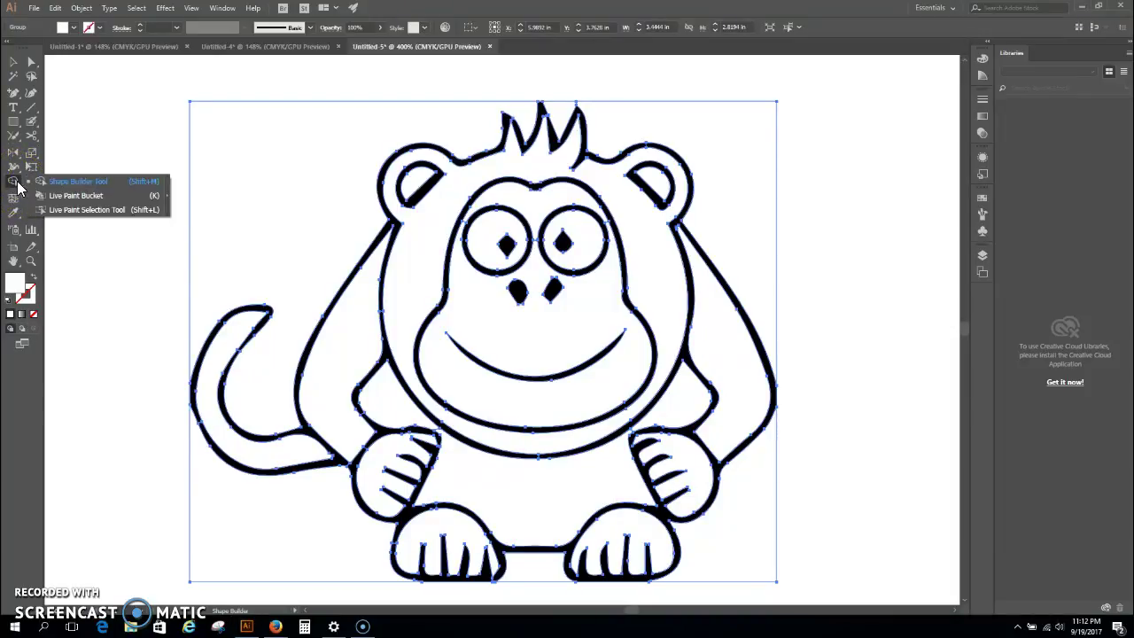
pyautogui.click(59, 197)
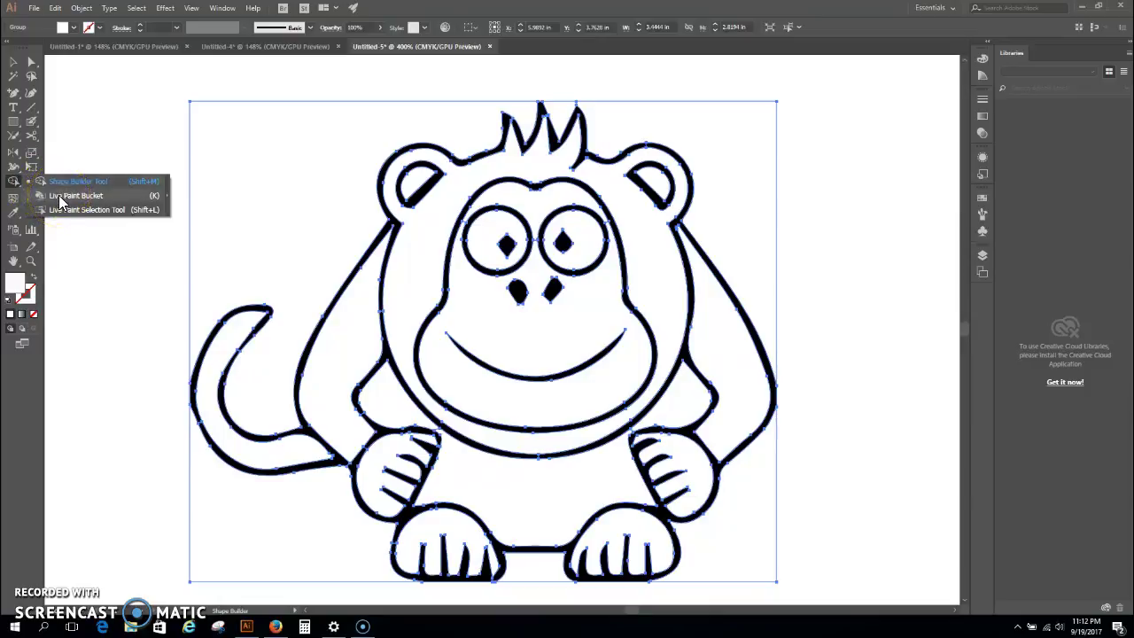
pyautogui.click(134, 196)
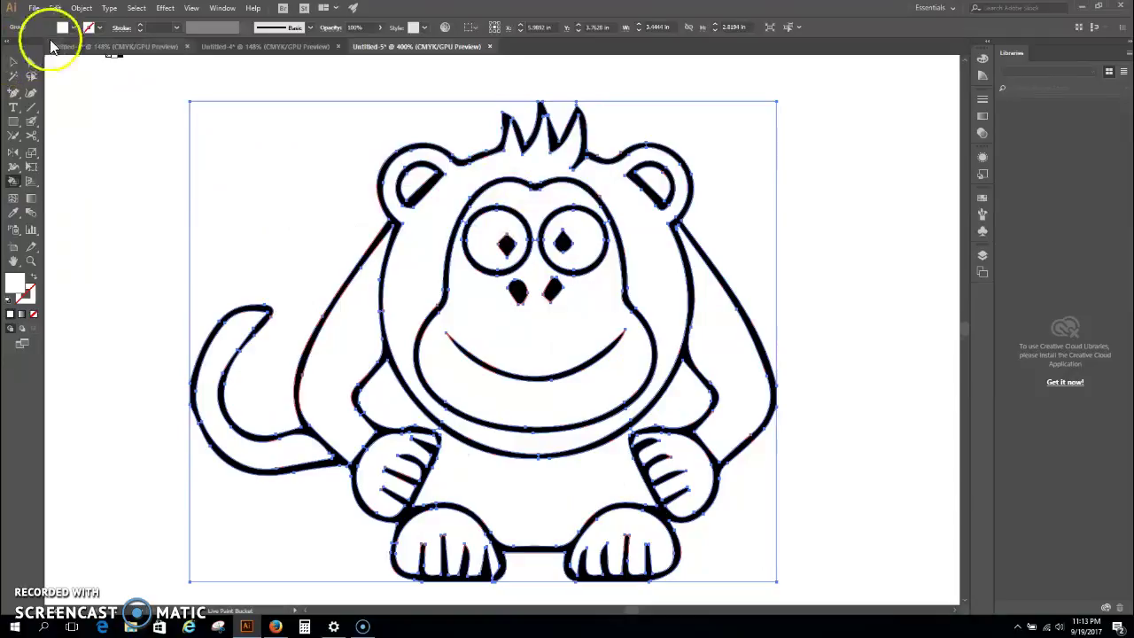
# Load the Art History > Ancient swatch library and move it away from the monkey's face.
pyautogui.click(73, 27)
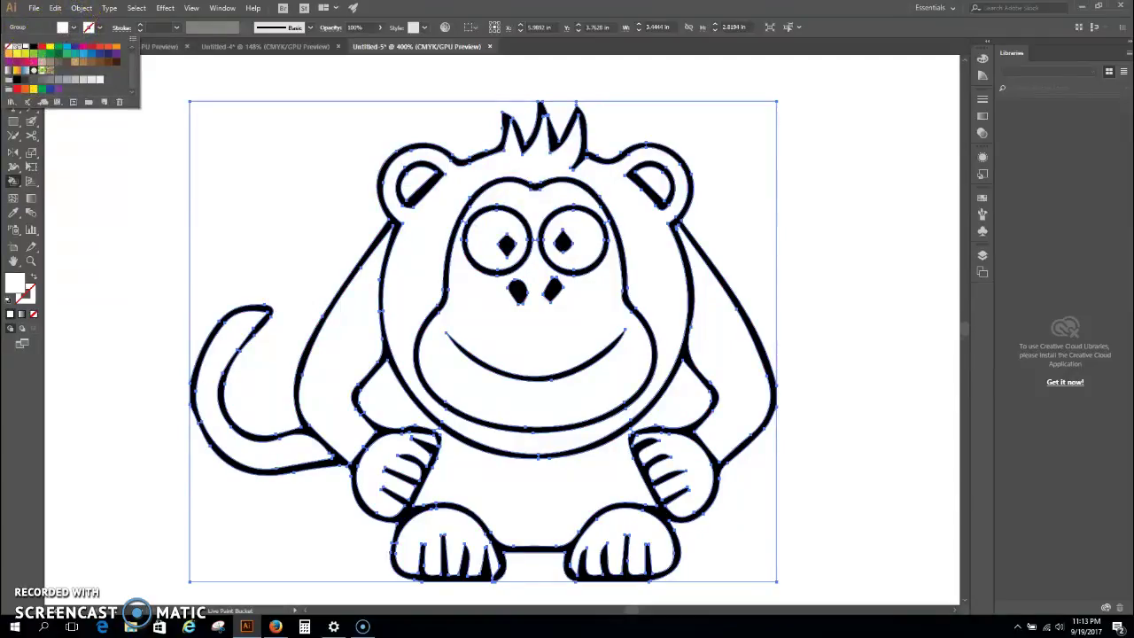
pyautogui.click(12, 102)
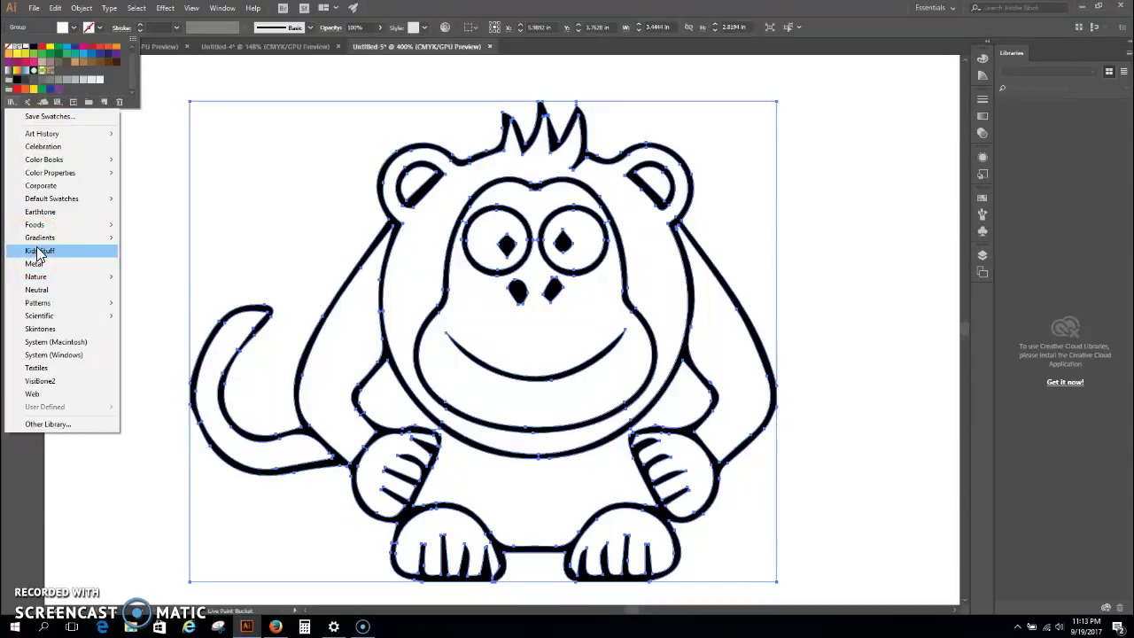
pyautogui.click(39, 134)
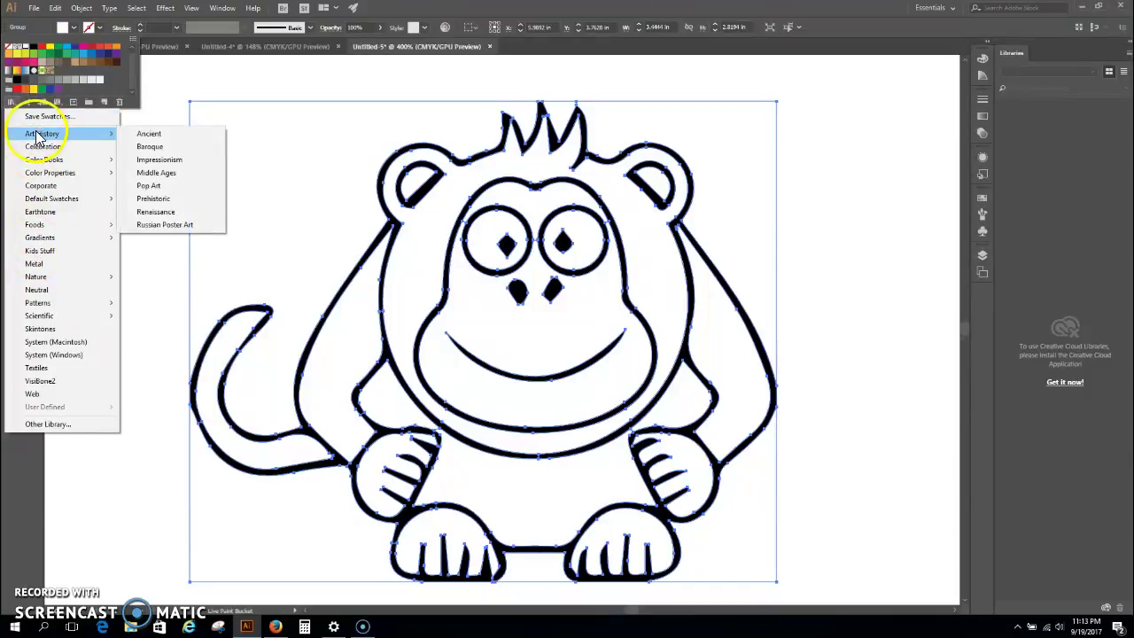
pyautogui.click(171, 138)
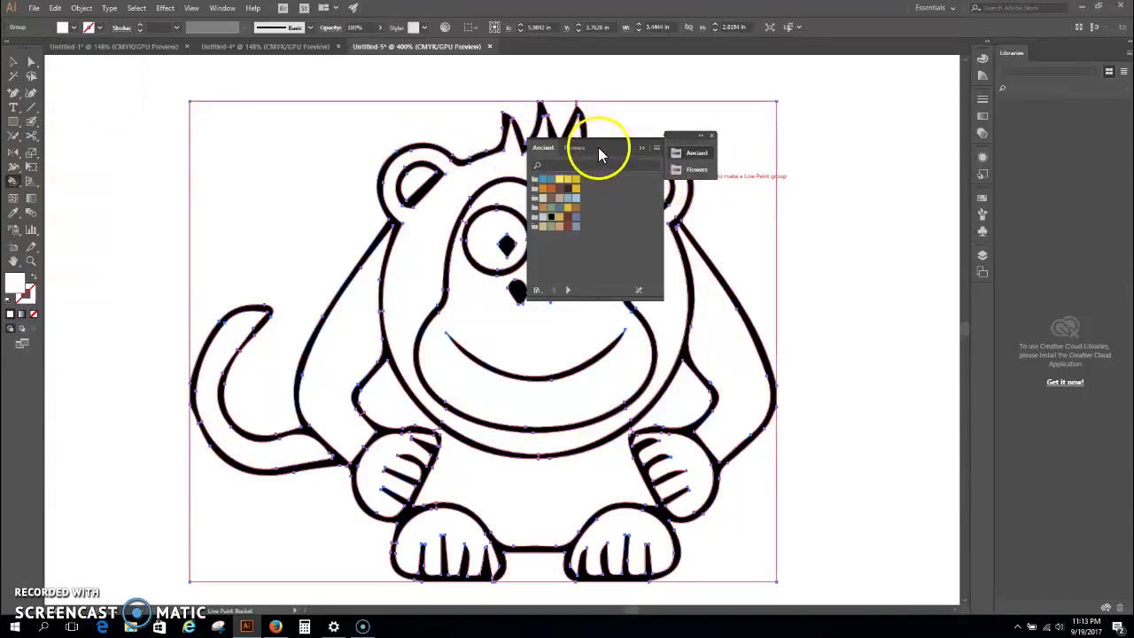
pyautogui.moveTo(598, 147); pyautogui.dragTo(864, 92)
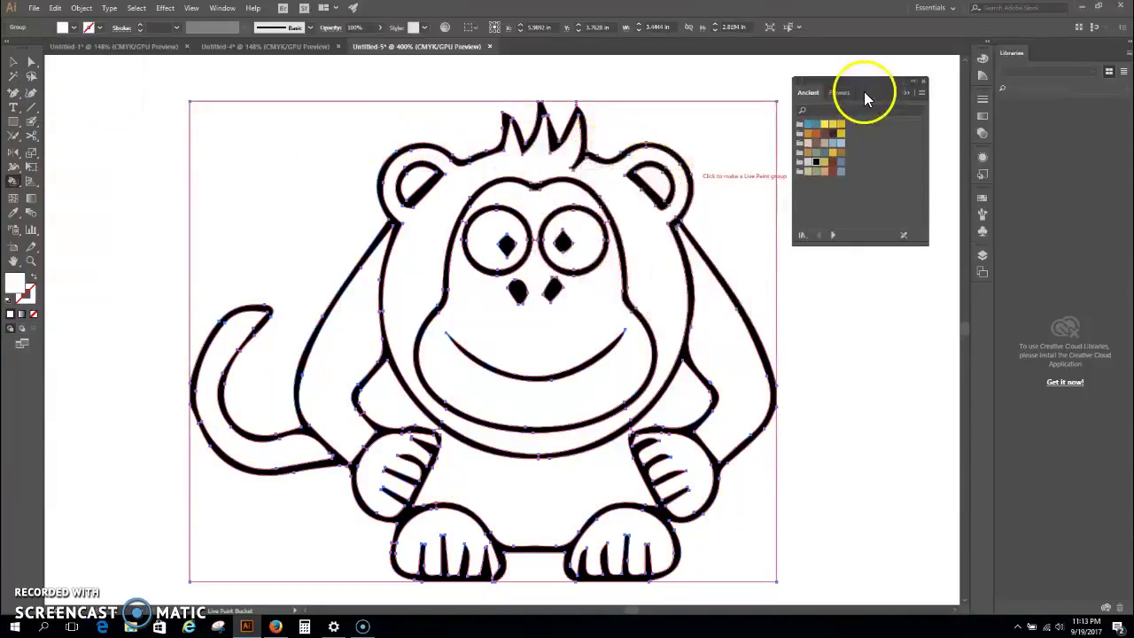
# Paint the monkey's face orange and both inner ears dark brown.
pyautogui.click(814, 135)
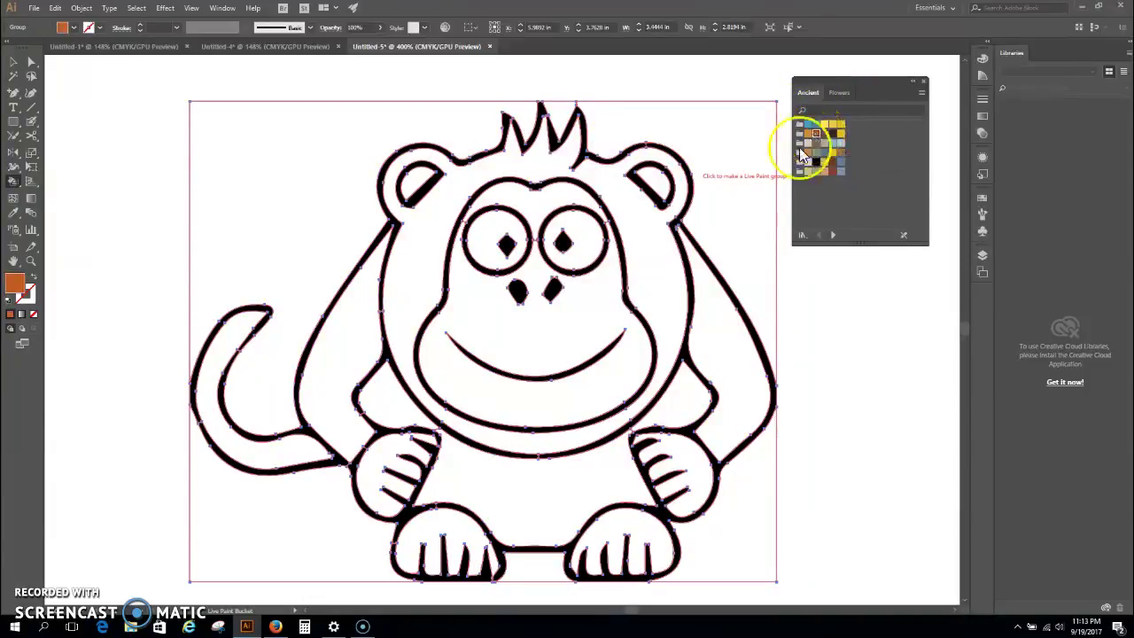
pyautogui.click(414, 227)
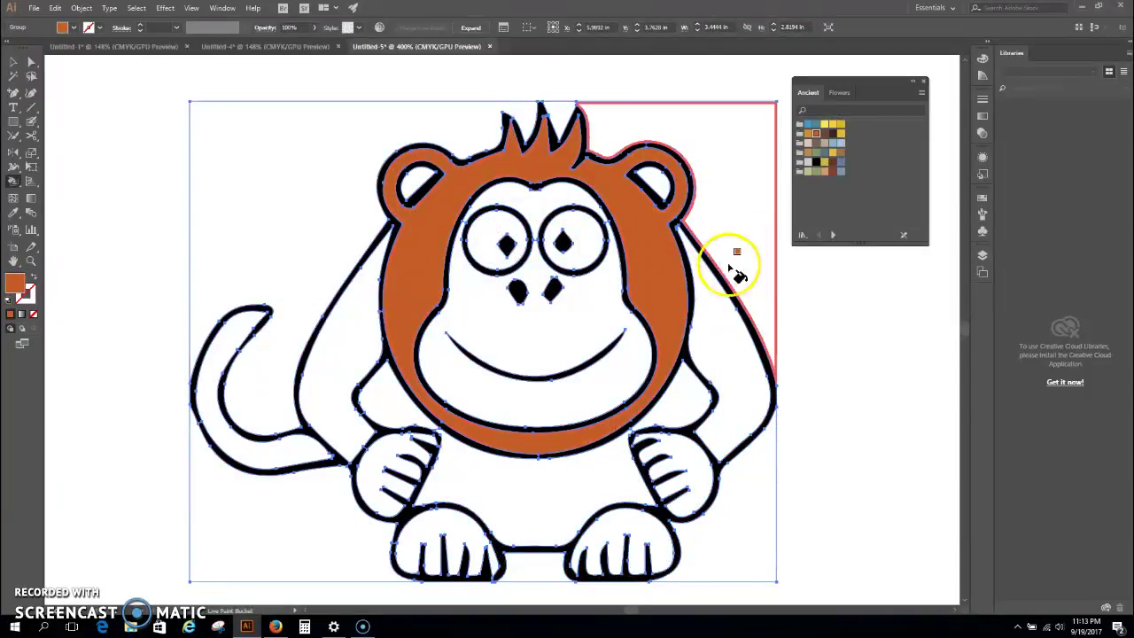
pyautogui.click(831, 164)
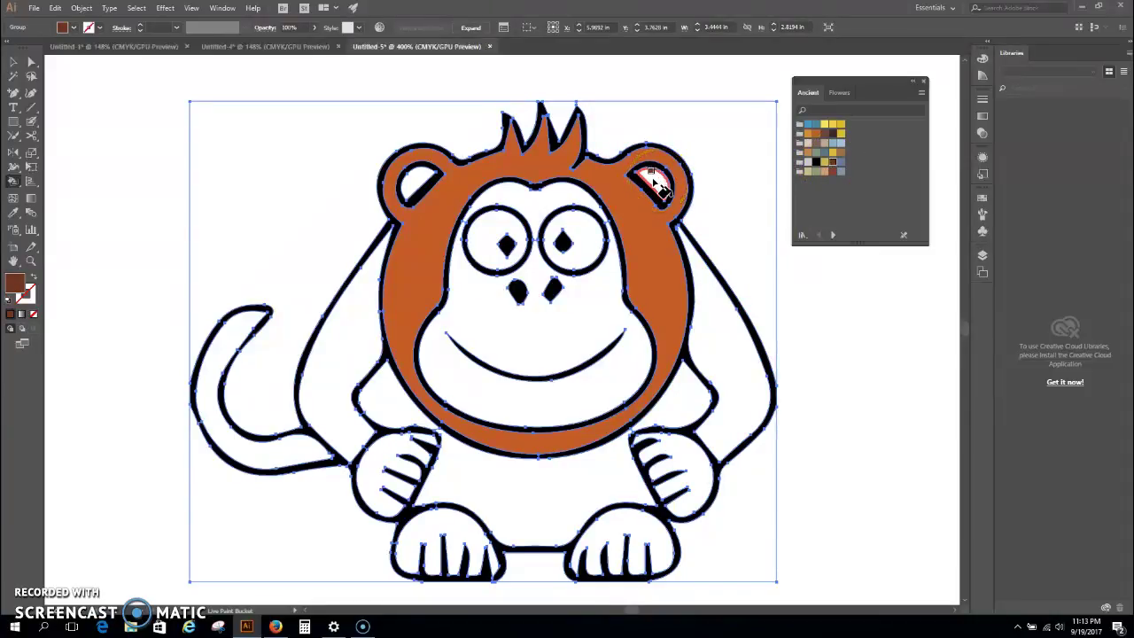
pyautogui.click(649, 175)
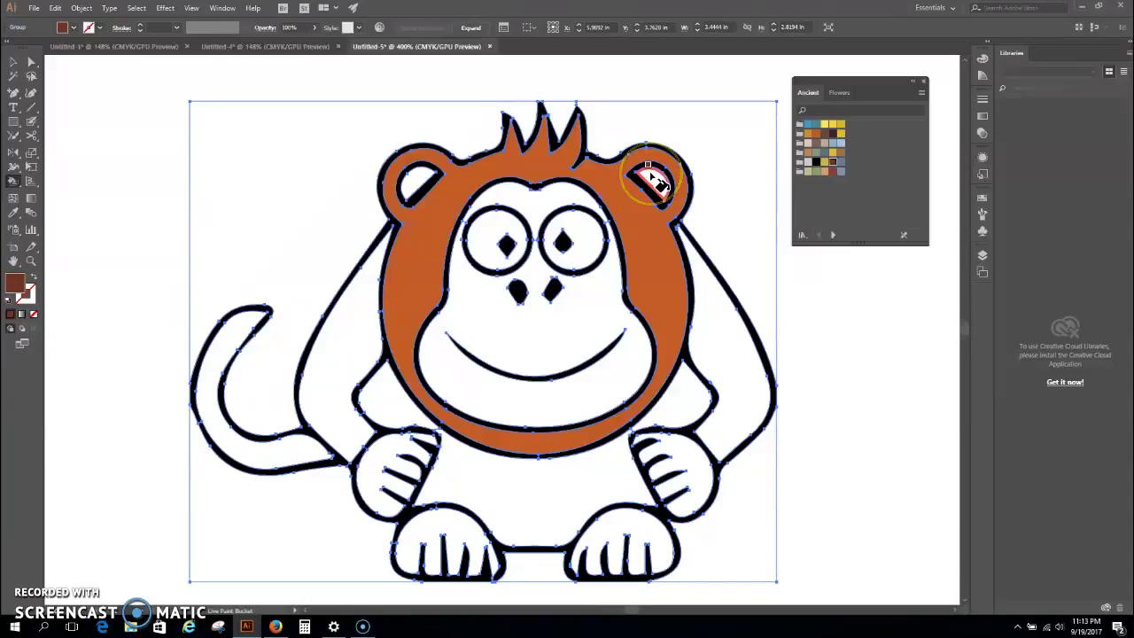
pyautogui.click(413, 182)
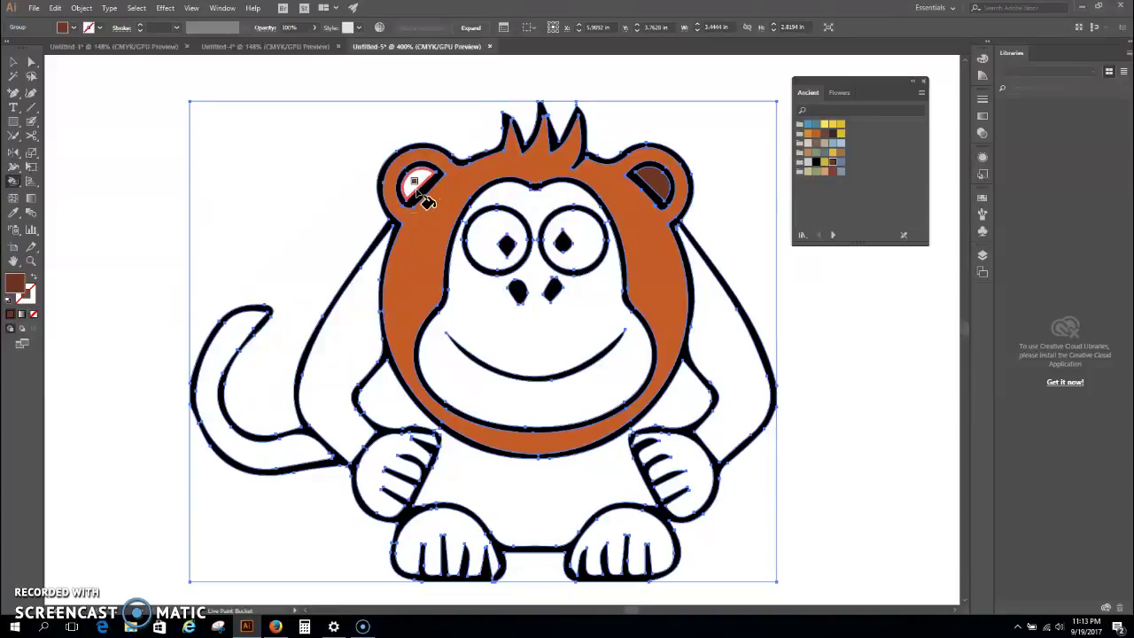
pyautogui.click(418, 186)
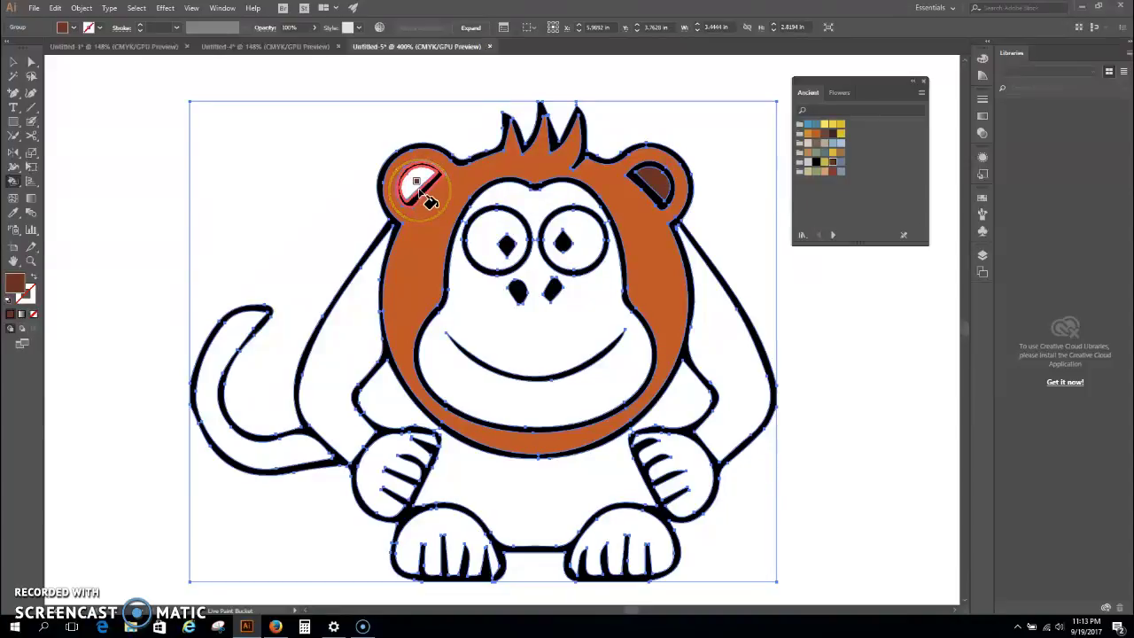
pyautogui.click(411, 173)
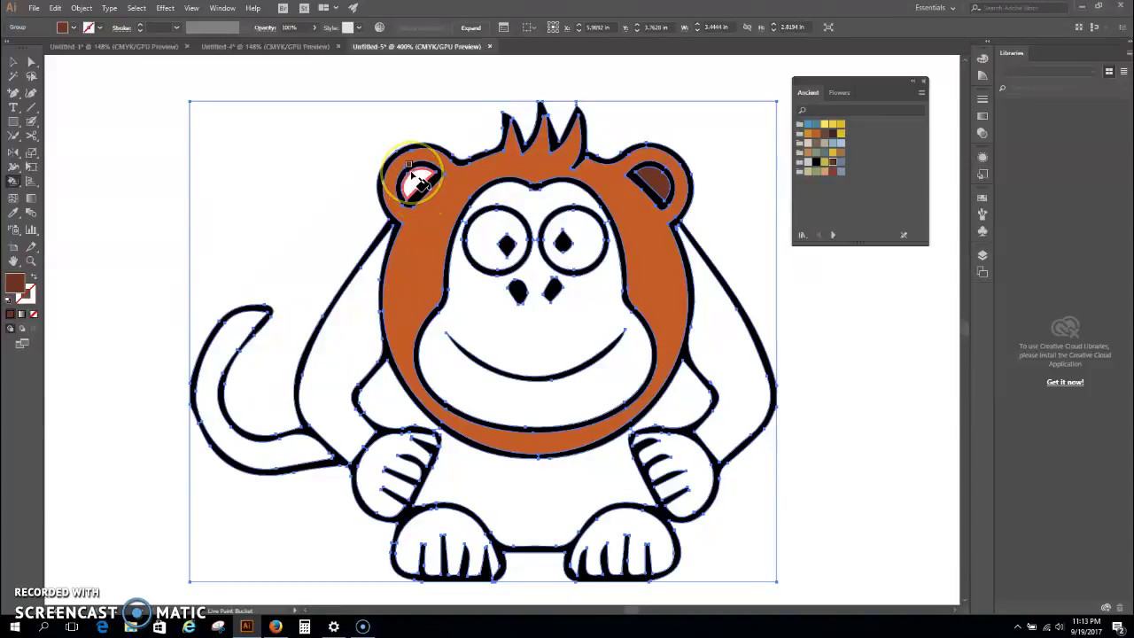
pyautogui.click(412, 175)
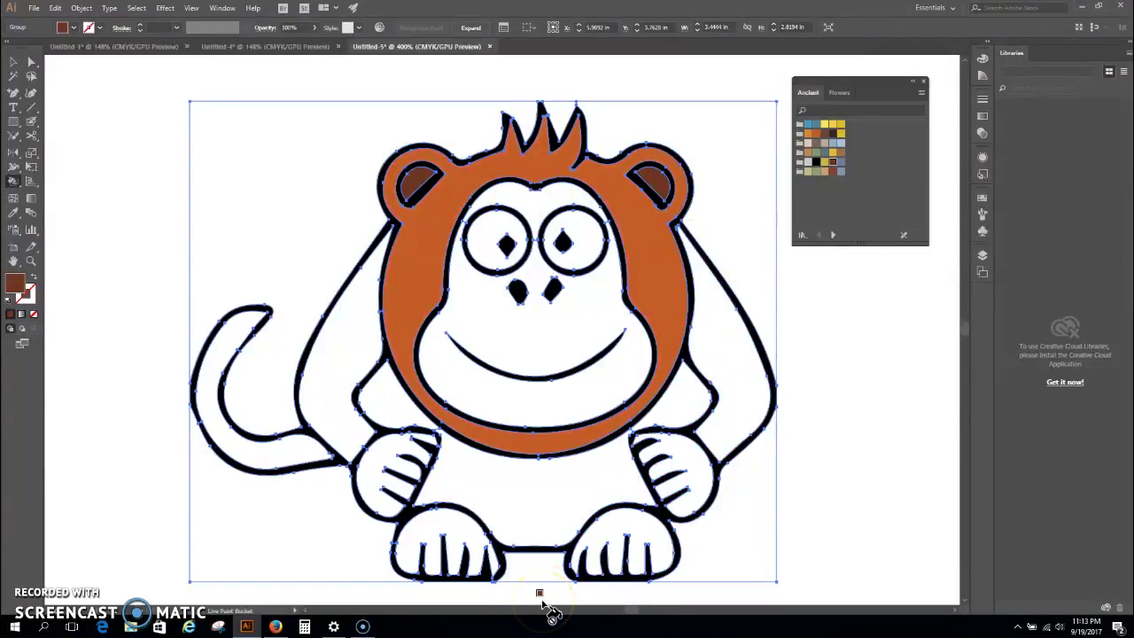
# Paint both of the monkey's feet dark brown.
pyautogui.click(624, 554)
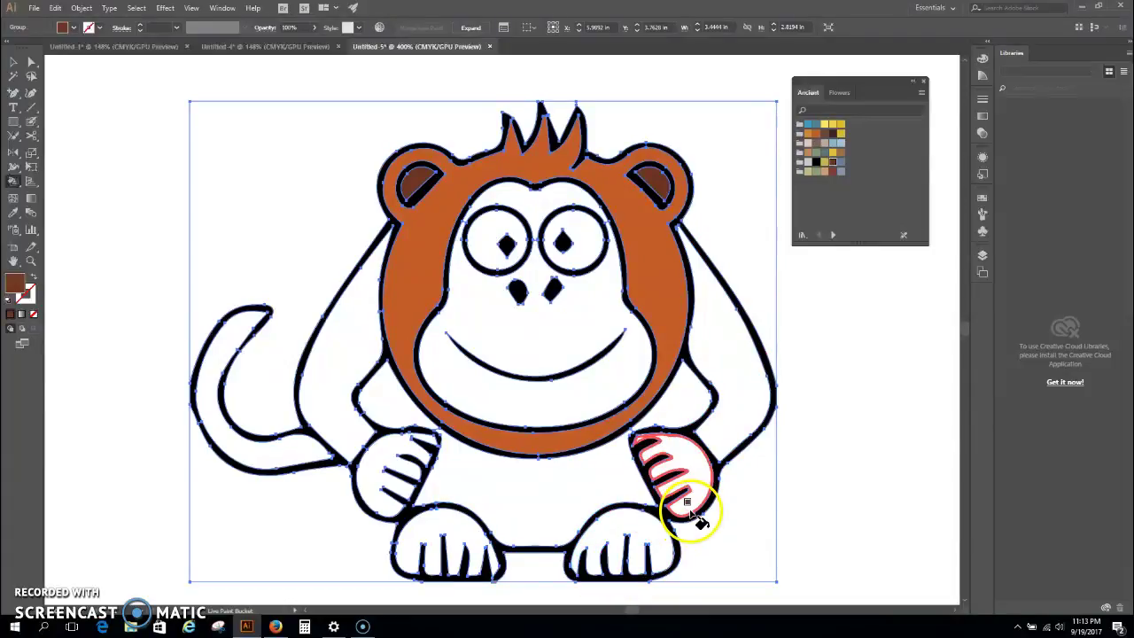
pyautogui.click(647, 531)
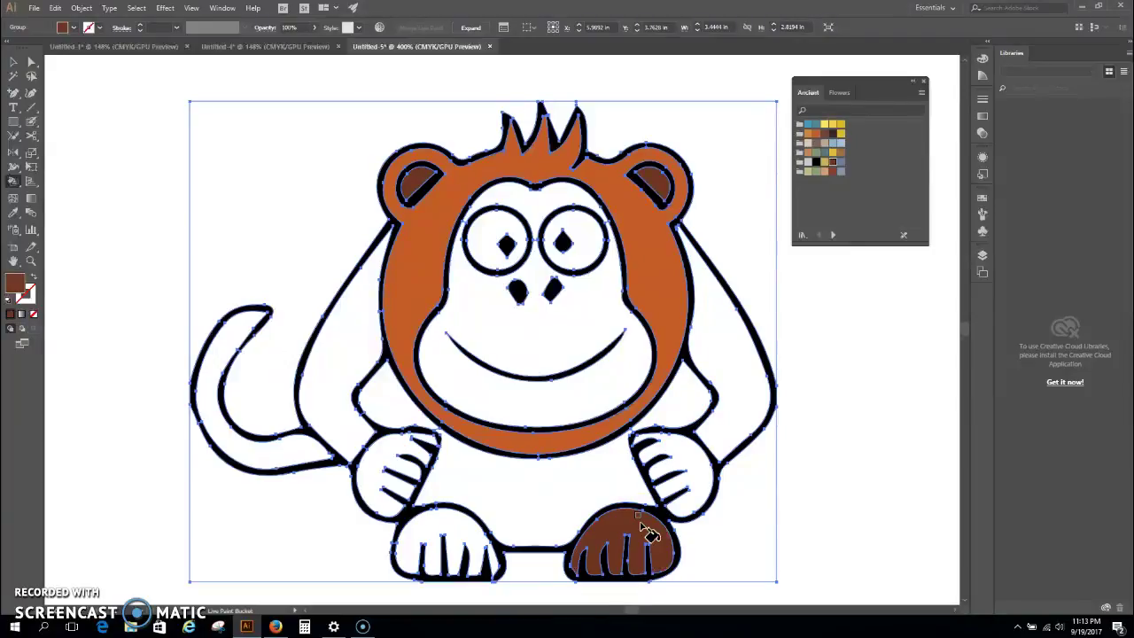
pyautogui.click(426, 530)
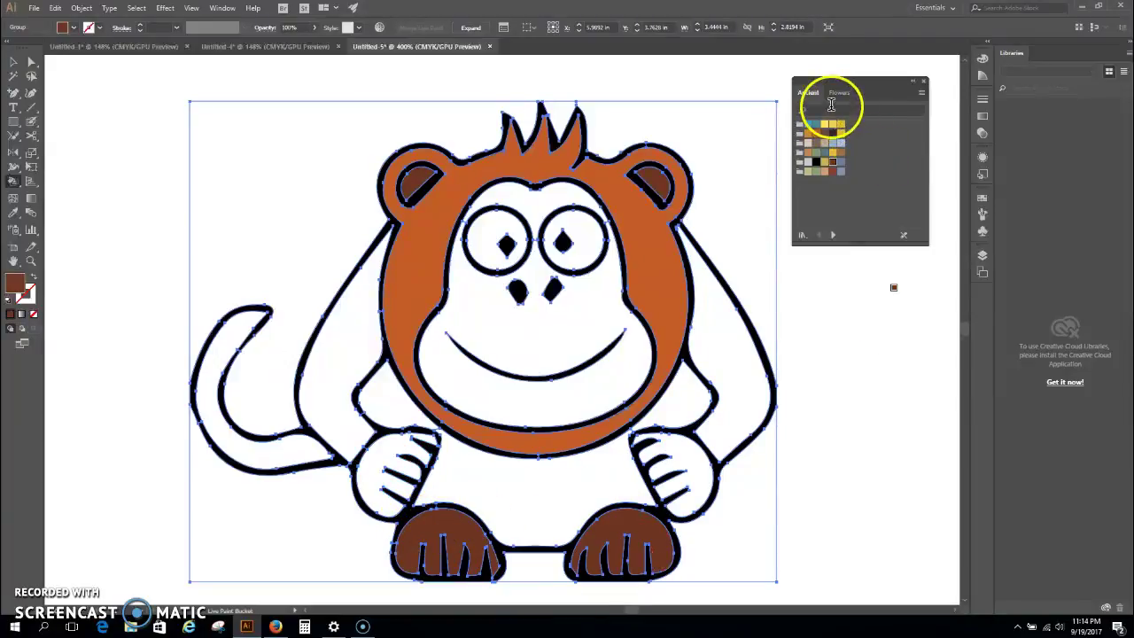
# Fill the arms, tail, belly and area between the feet with light tan.
pyautogui.click(811, 158)
pyautogui.click(719, 344)
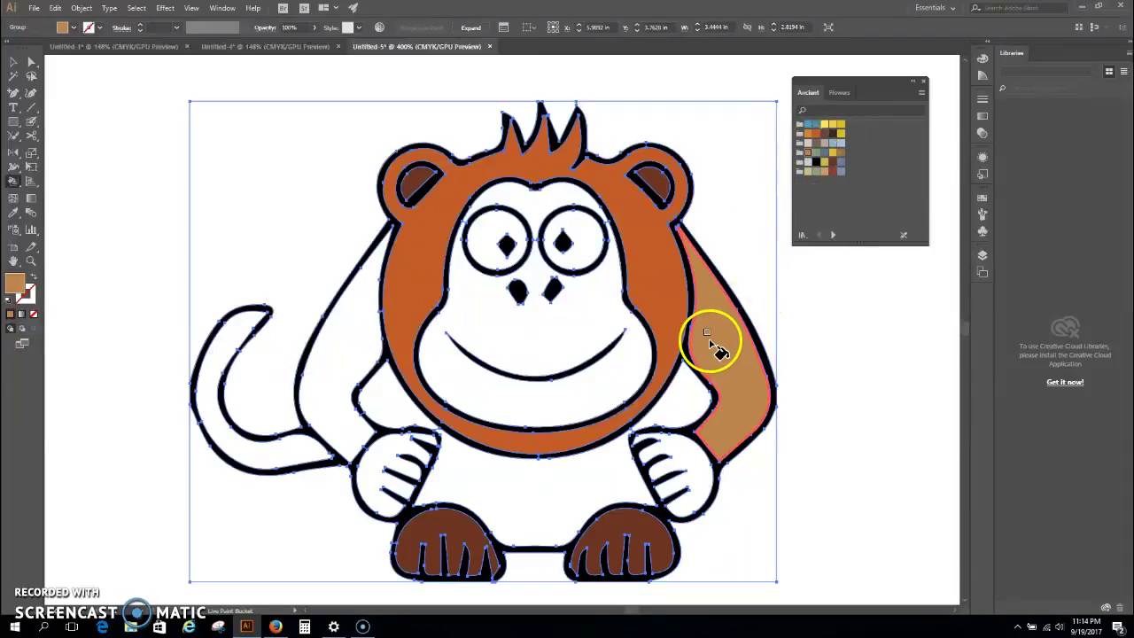
pyautogui.click(343, 351)
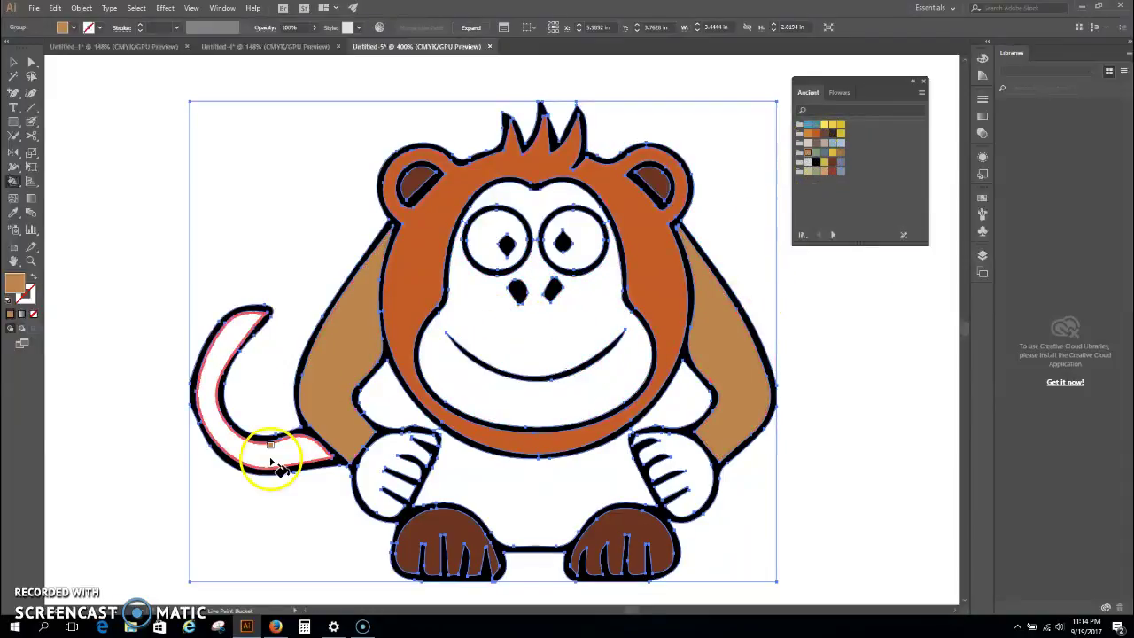
pyautogui.click(264, 459)
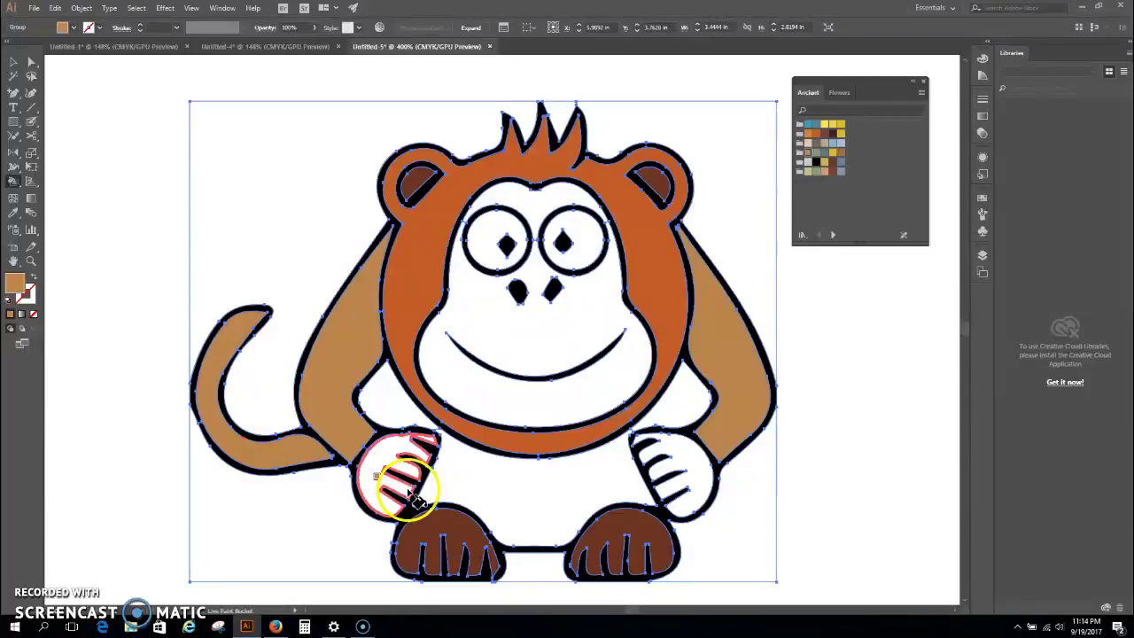
pyautogui.click(516, 483)
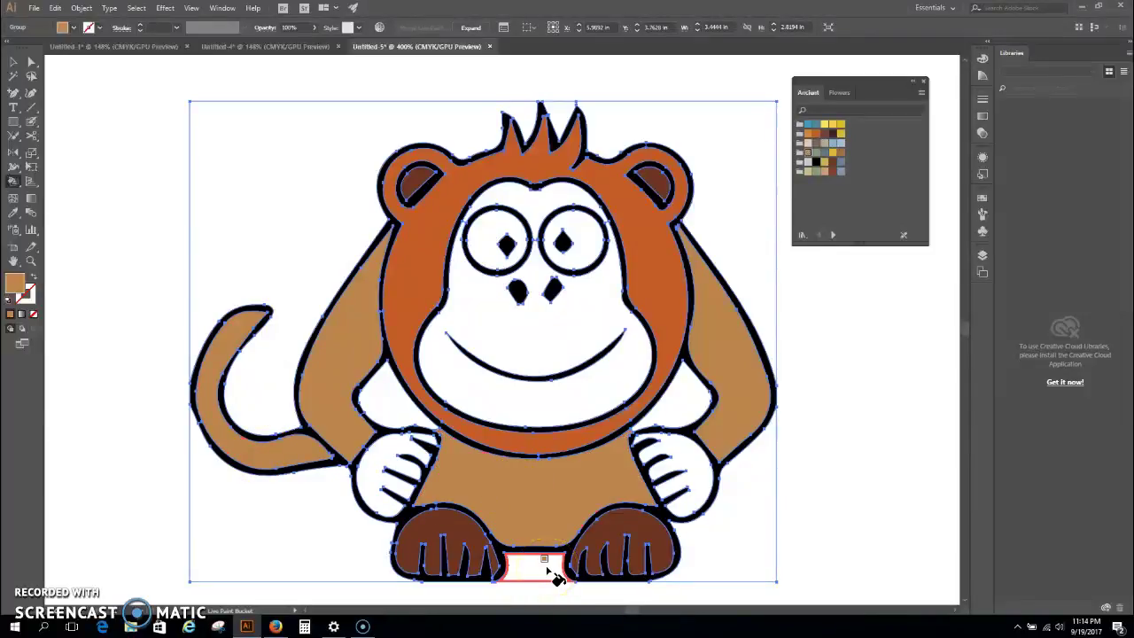
pyautogui.click(907, 458)
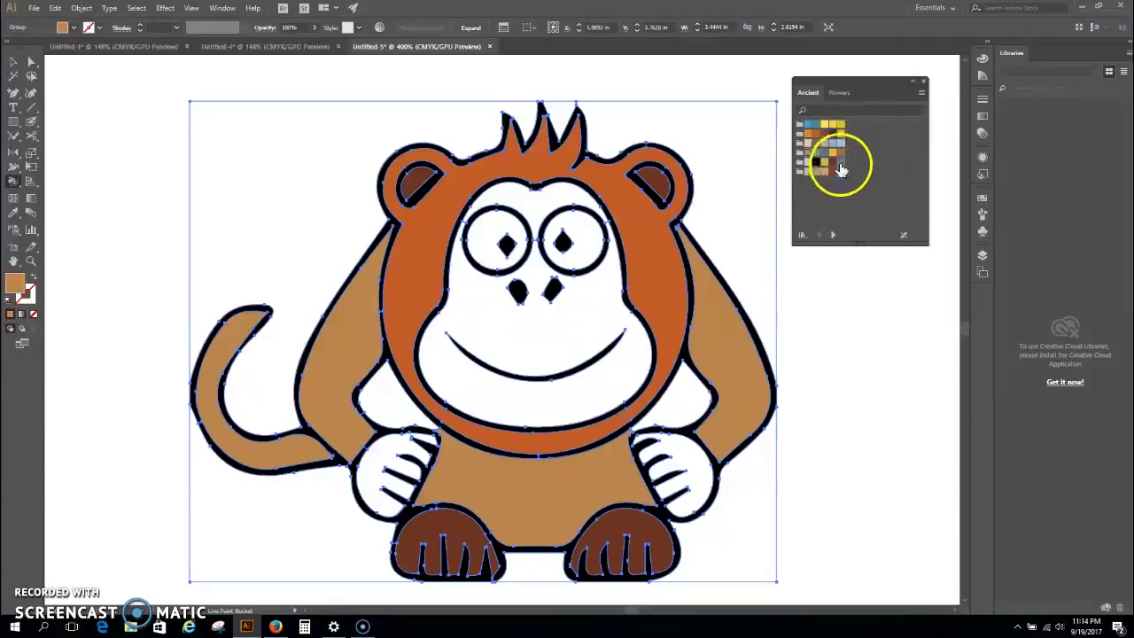
# Color both eyes blue-grey, the muzzle light tan and the forehead red-brown.
pyautogui.click(840, 177)
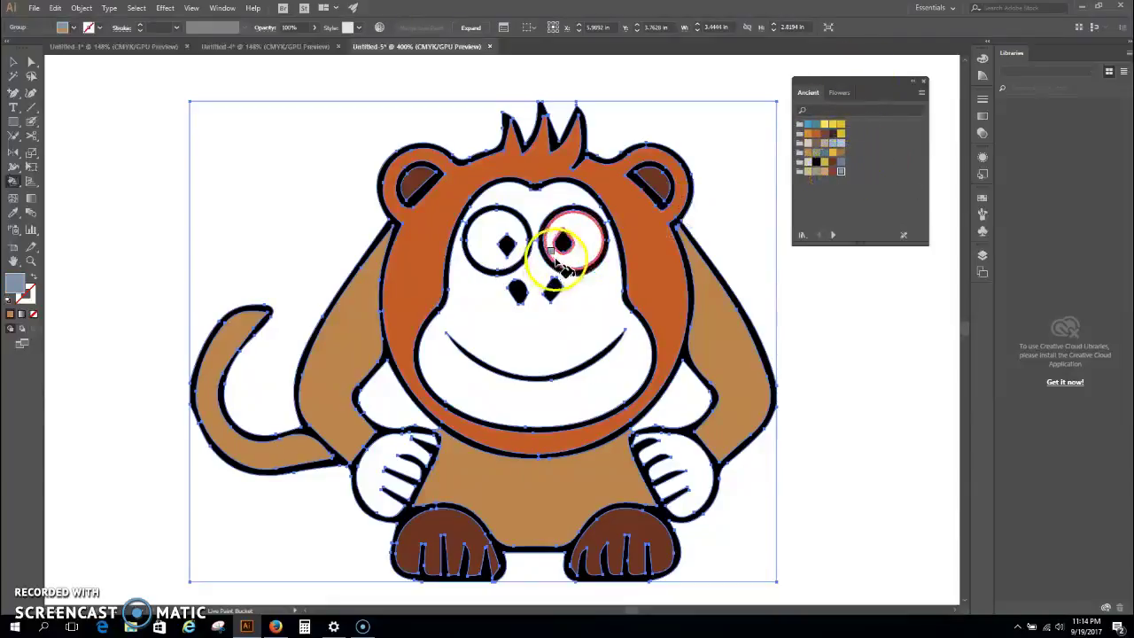
pyautogui.click(579, 252)
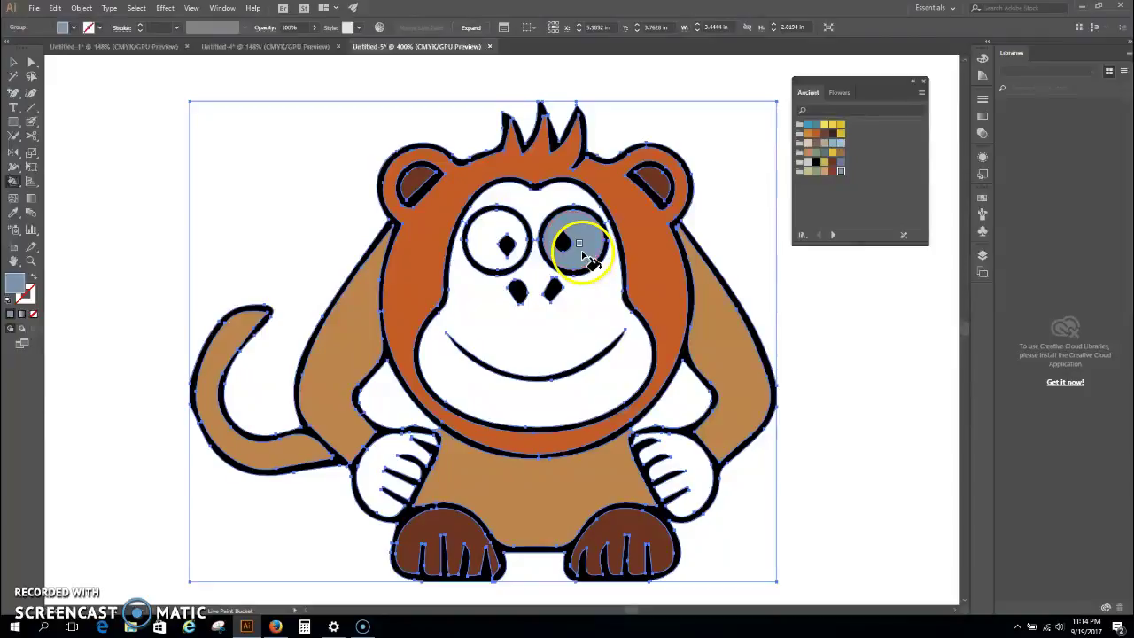
pyautogui.click(487, 250)
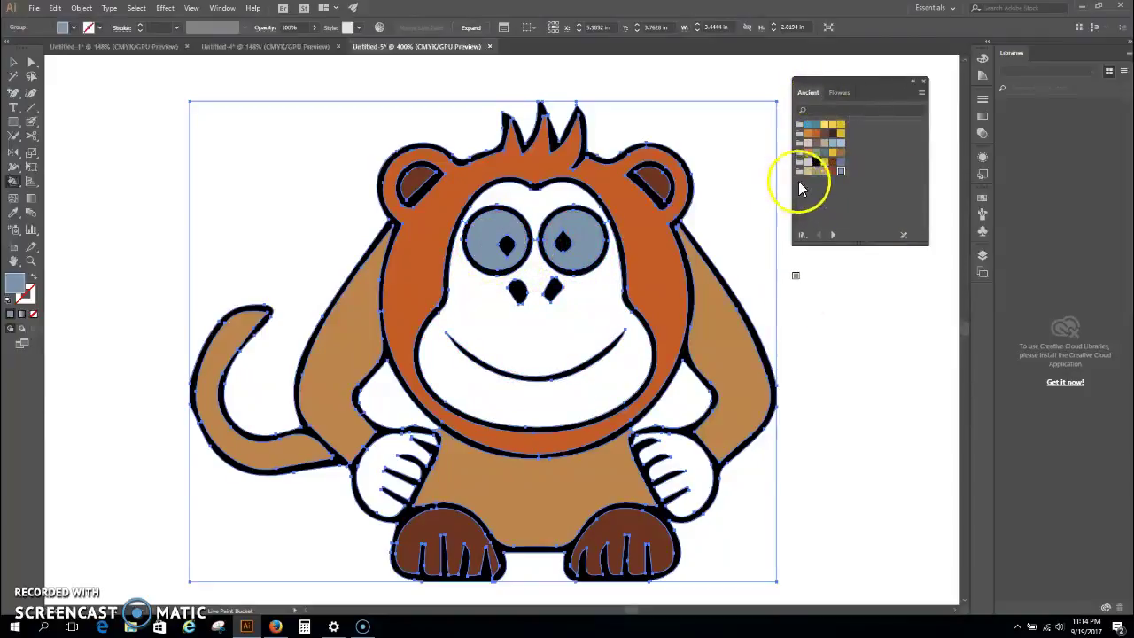
pyautogui.click(824, 171)
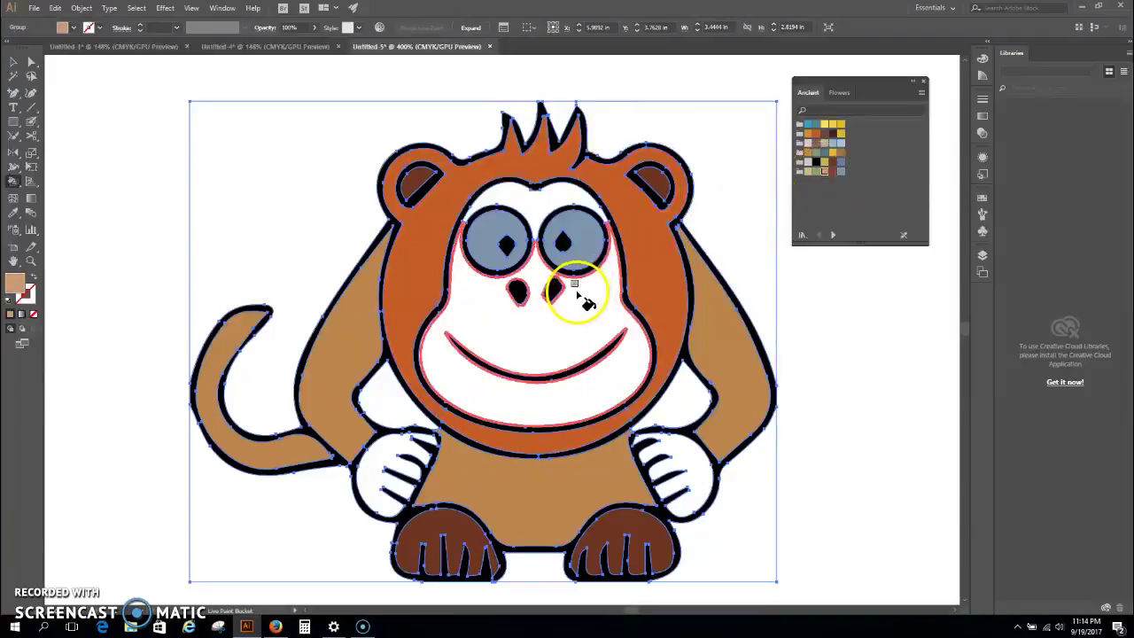
pyautogui.click(578, 295)
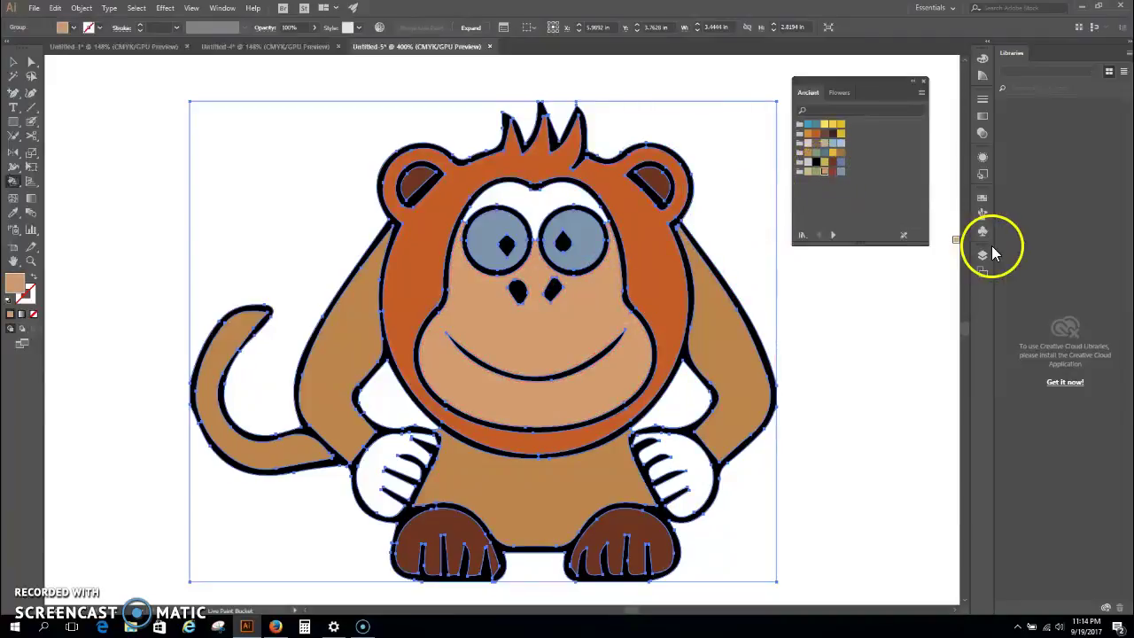
pyautogui.click(832, 171)
pyautogui.click(529, 203)
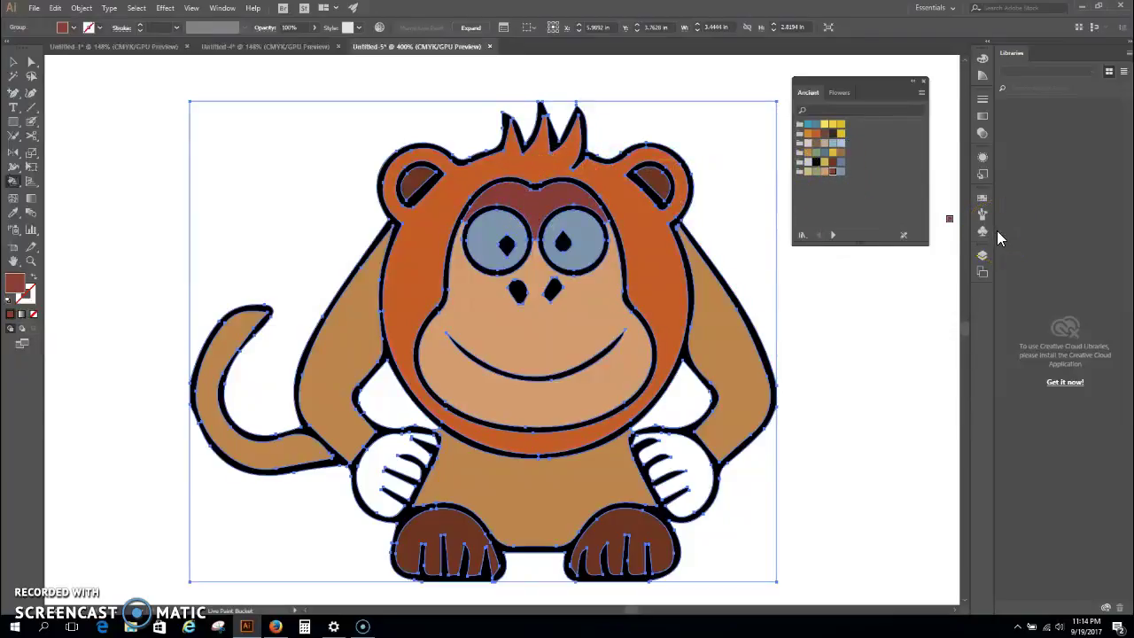
# Paint both hands brown and close the Ancient swatch library.
pyautogui.click(833, 164)
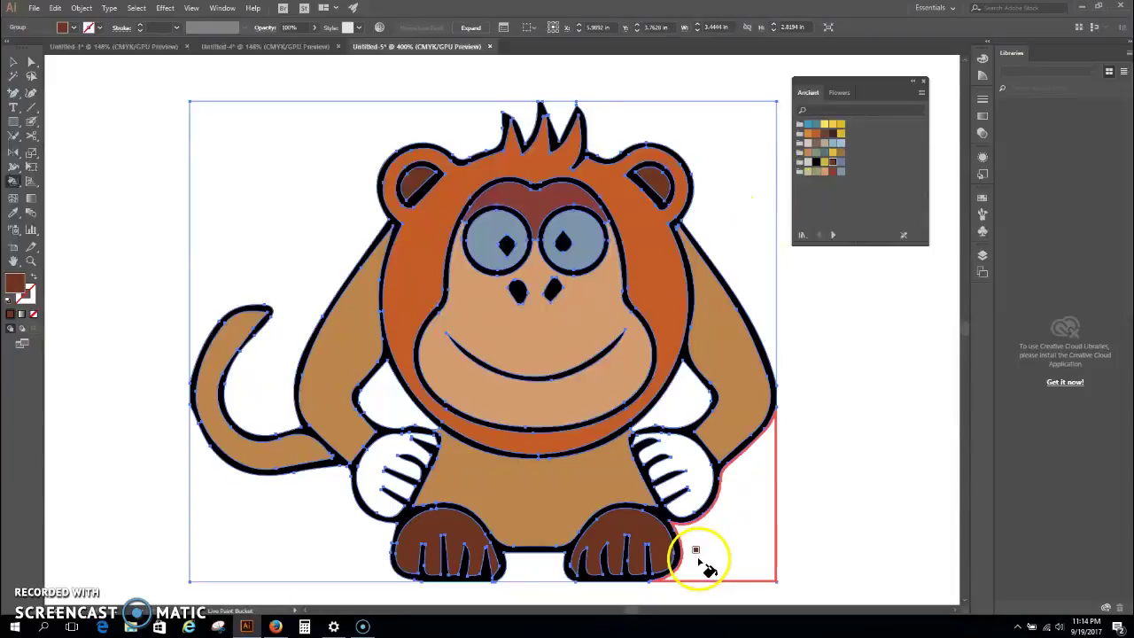
pyautogui.click(682, 456)
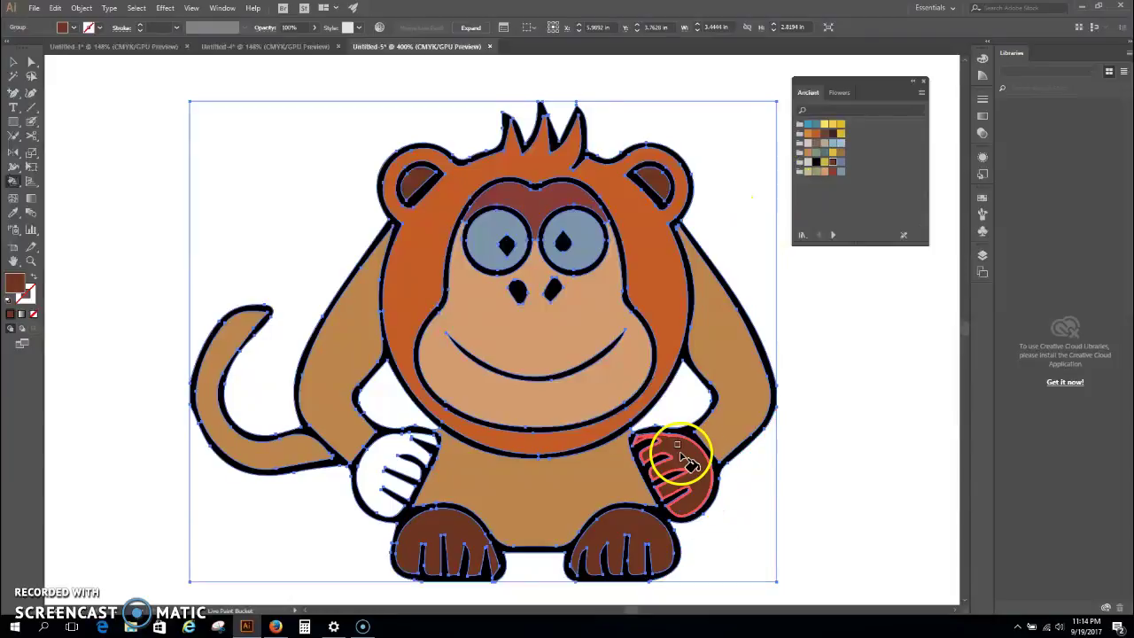
pyautogui.click(385, 461)
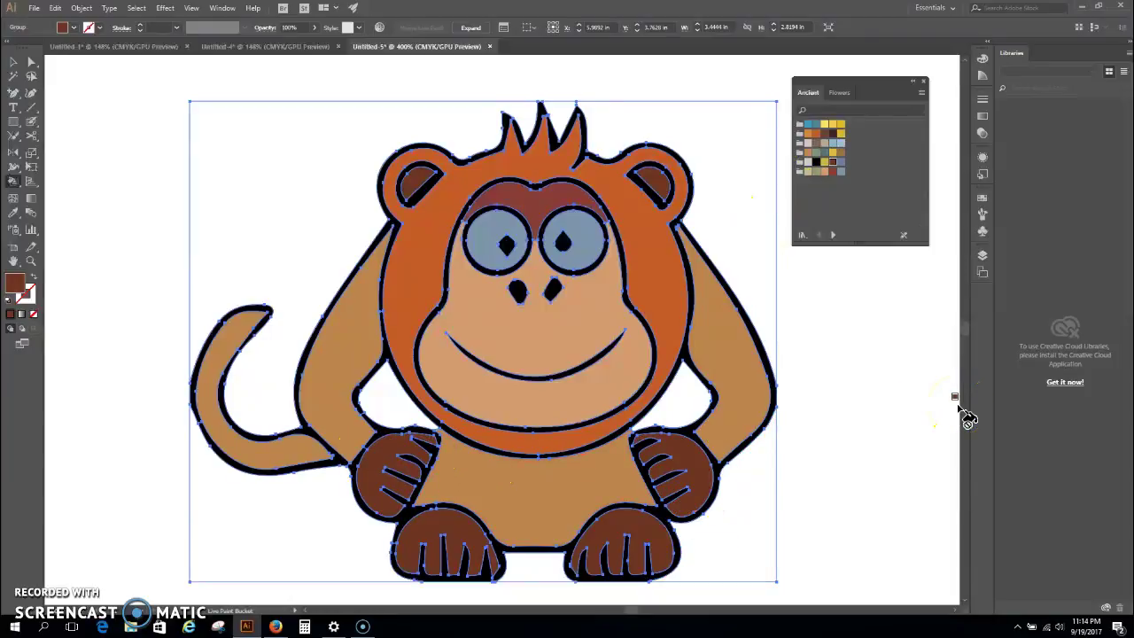
pyautogui.click(922, 81)
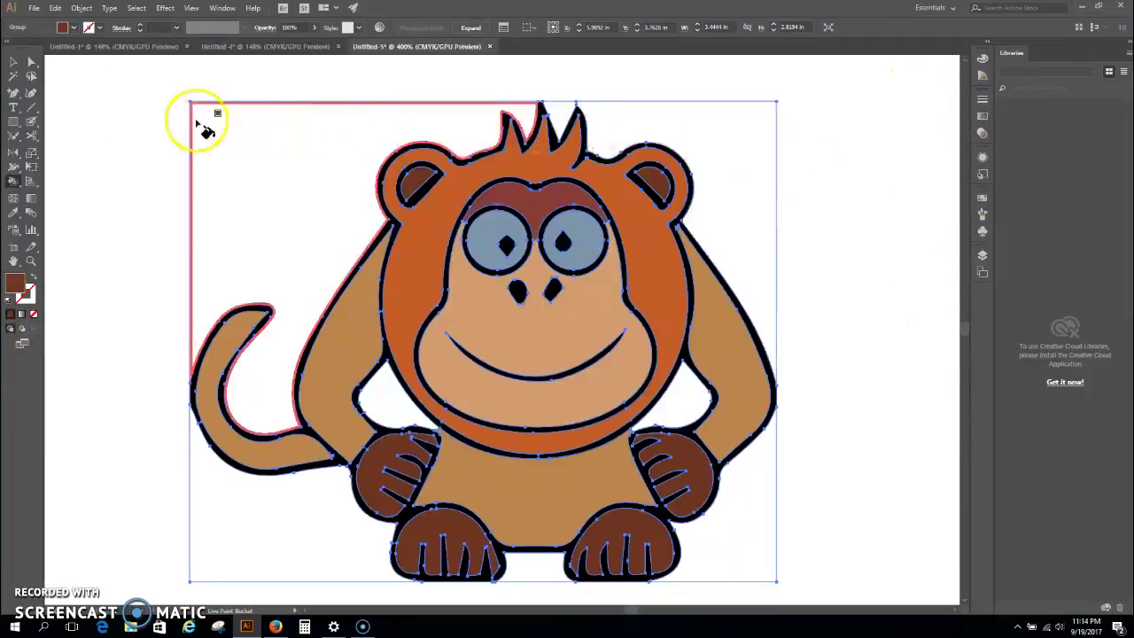
# With Direct Selection, delete the hidden white shapes at upper left and beside the right ear.
pyautogui.click(13, 62)
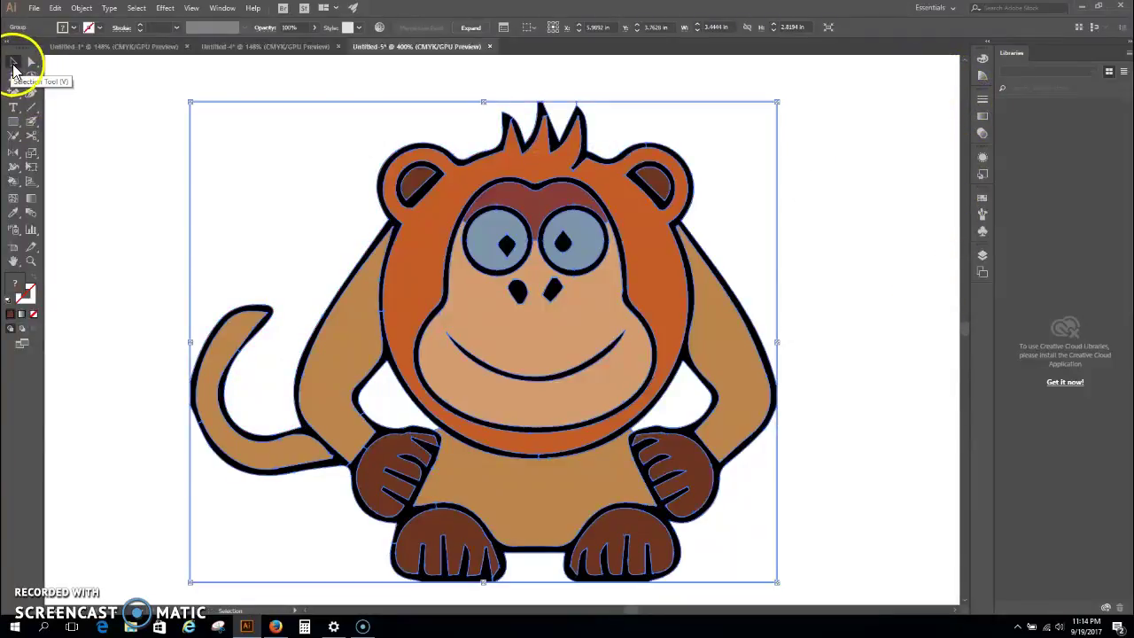
pyautogui.click(77, 103)
pyautogui.click(32, 63)
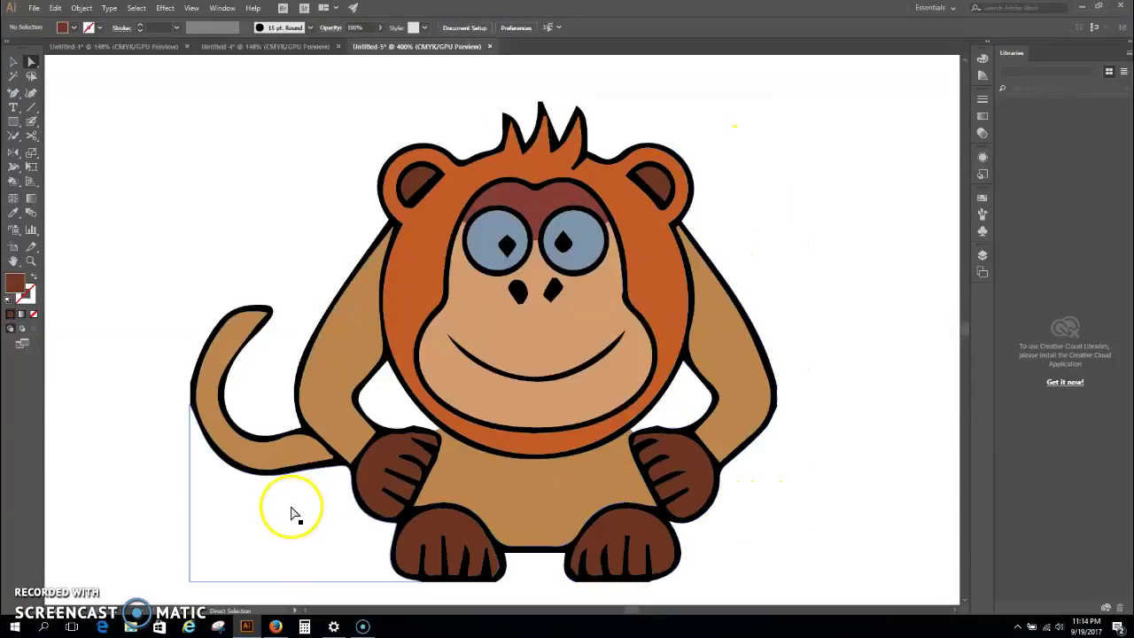
pyautogui.click(226, 166)
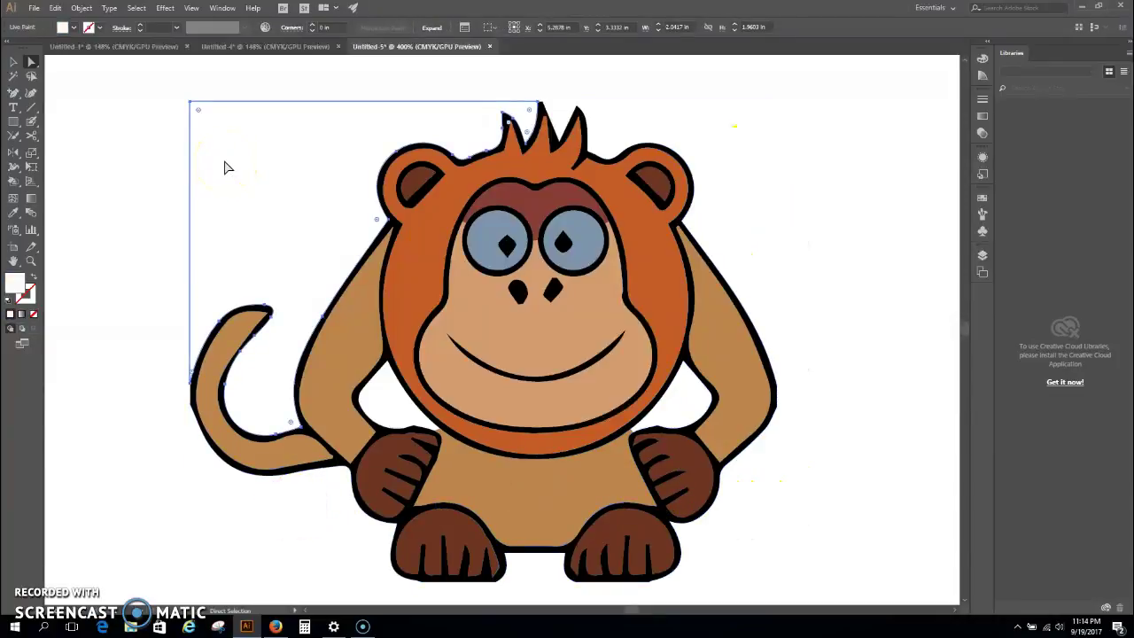
pyautogui.press('Delete')
pyautogui.click(721, 134)
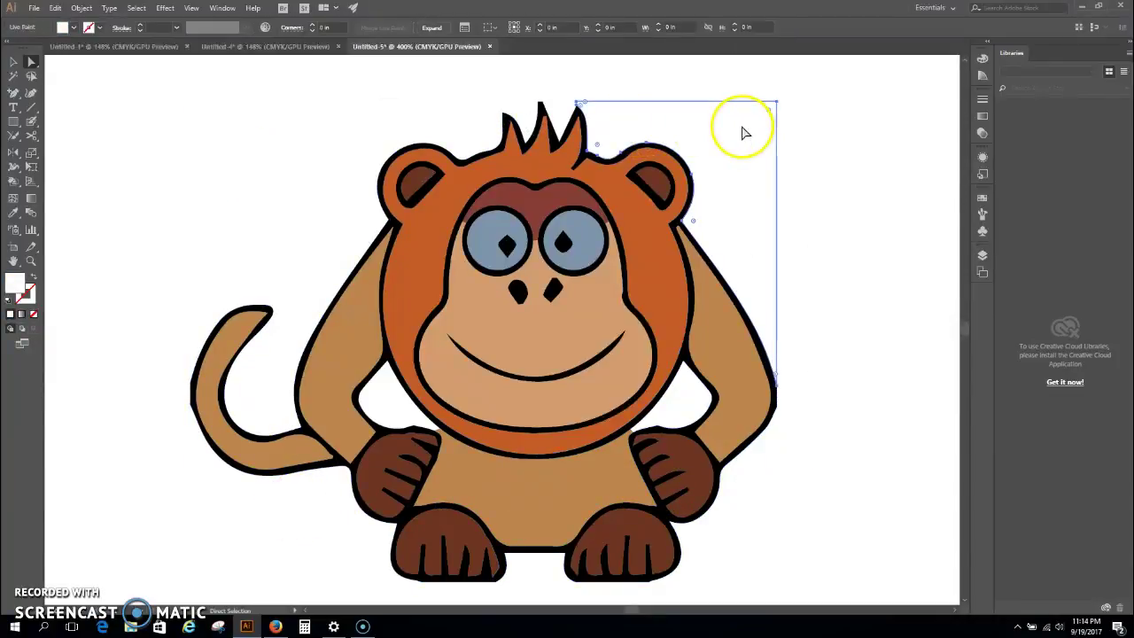
pyautogui.press('Delete')
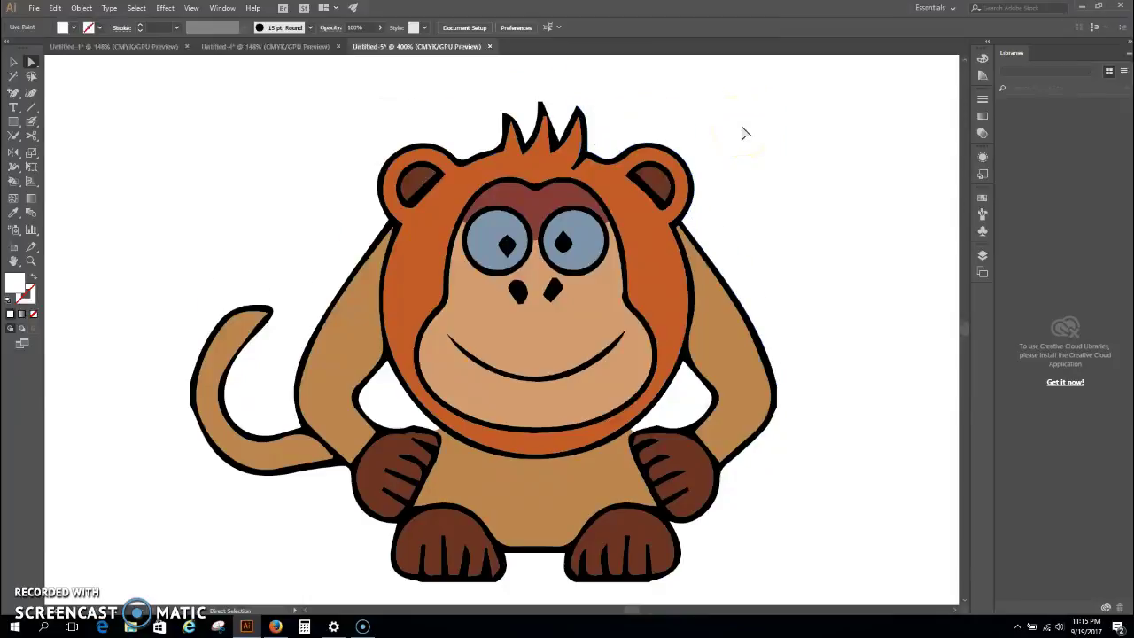
# Delete the hidden white shapes at the lower right and lower left of the monkey.
pyautogui.scroll(-2, 744, 133)
pyautogui.click(732, 530)
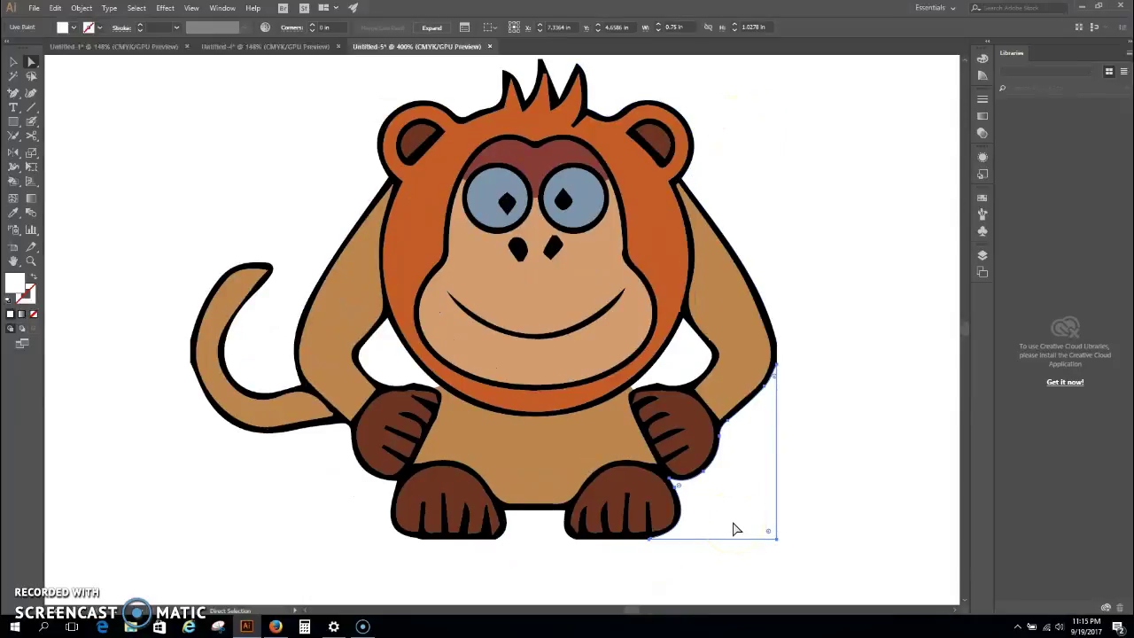
pyautogui.press('Delete')
pyautogui.click(380, 524)
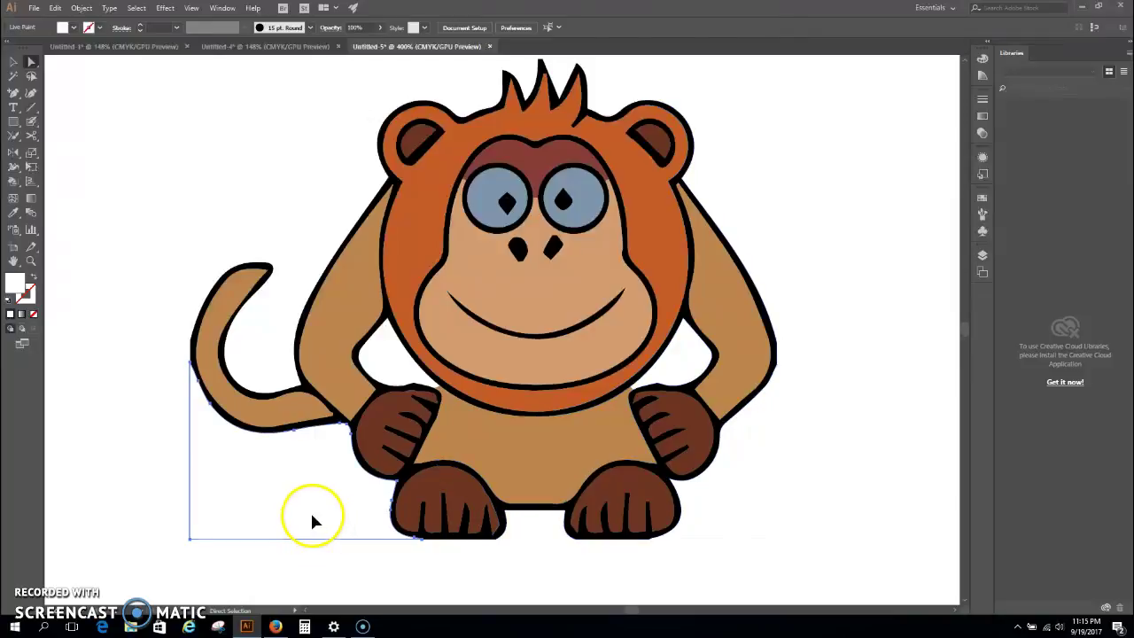
pyautogui.press('Delete')
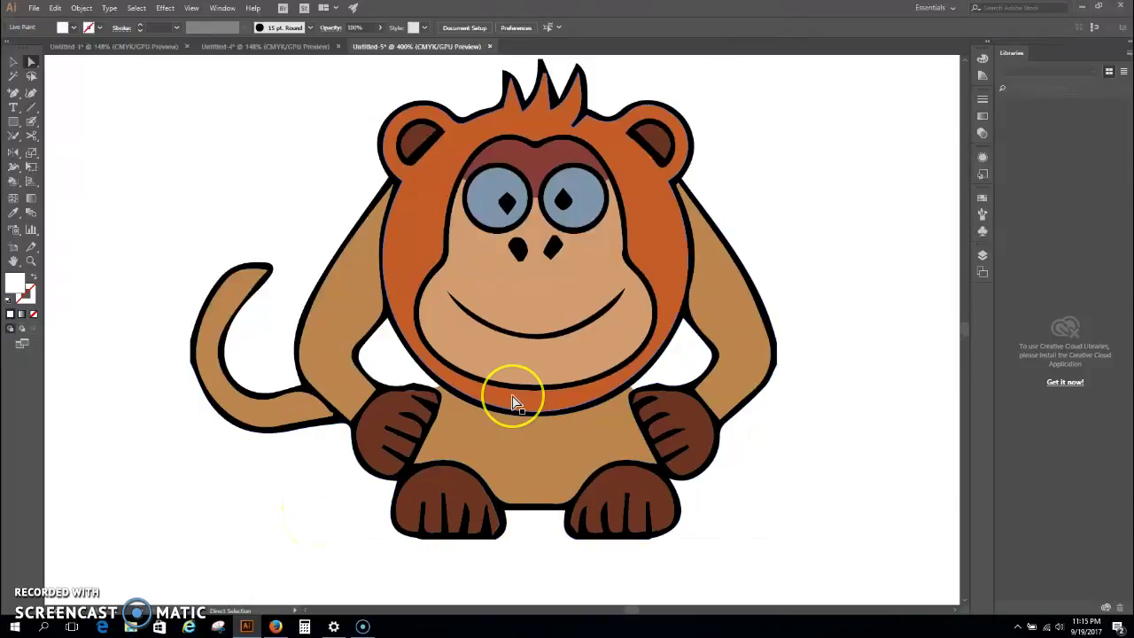
pyautogui.scroll(3, 514, 401)
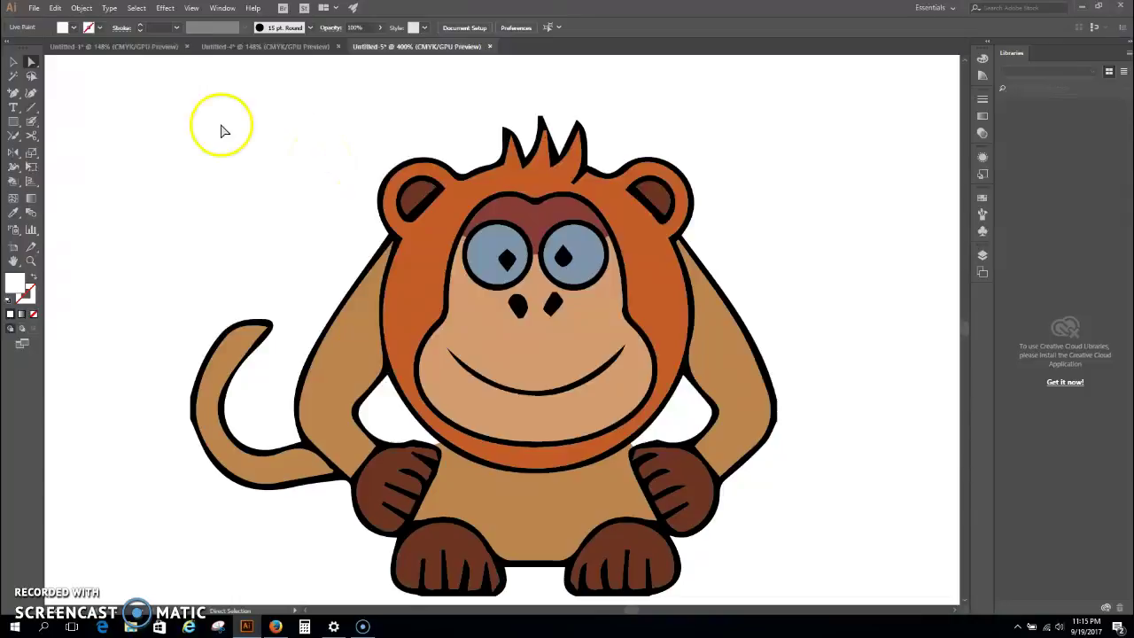
pyautogui.click(75, 9)
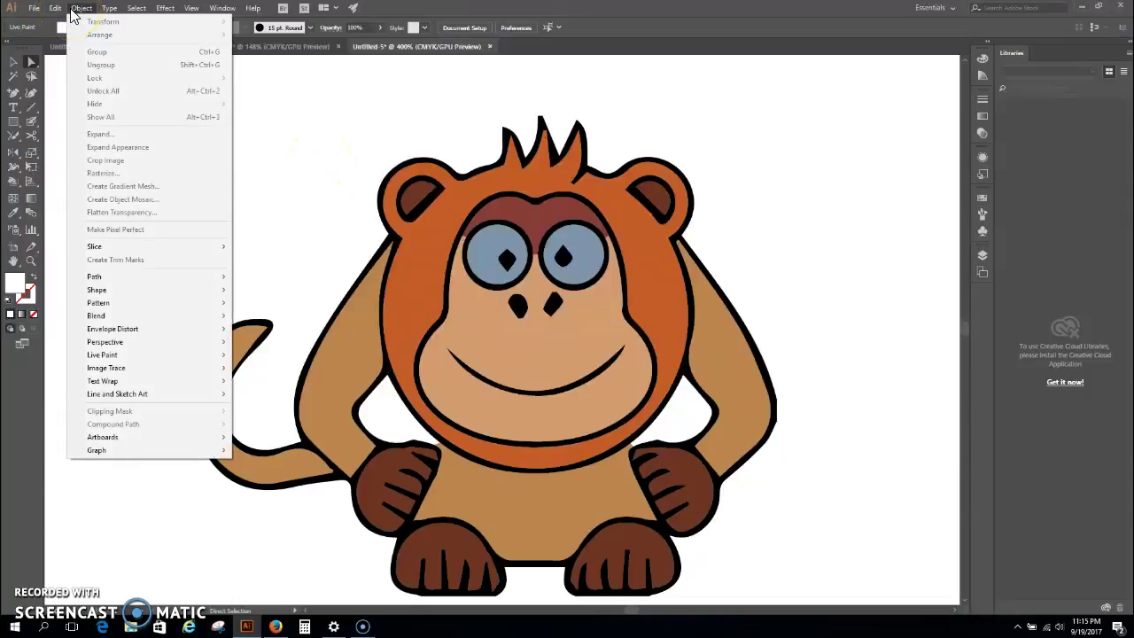
pyautogui.moveTo(113, 358)
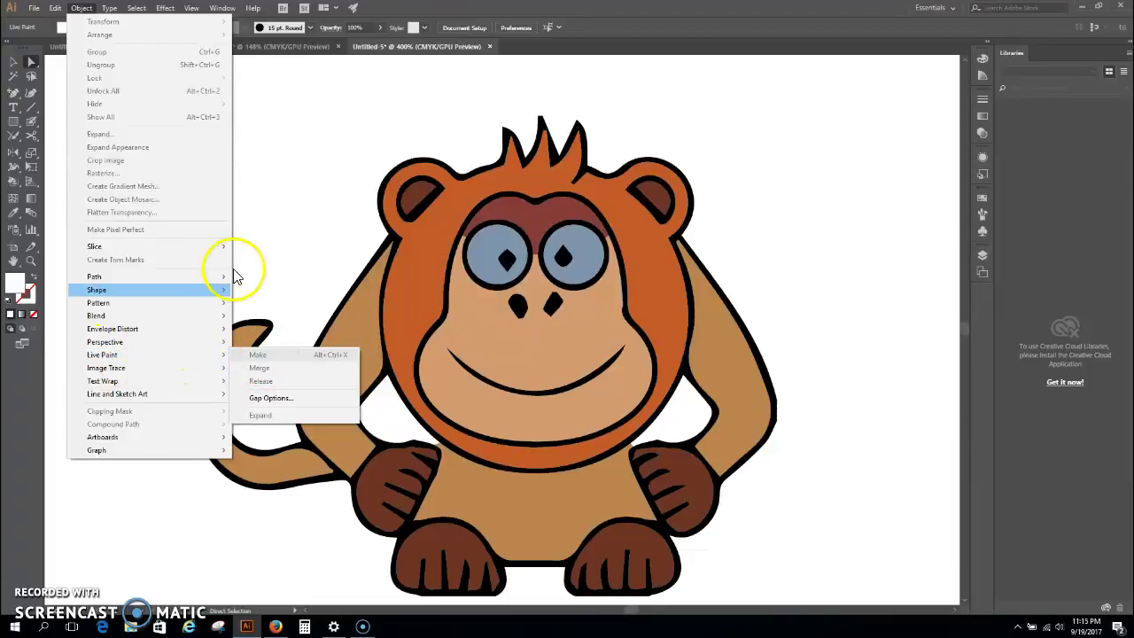
pyautogui.click(277, 222)
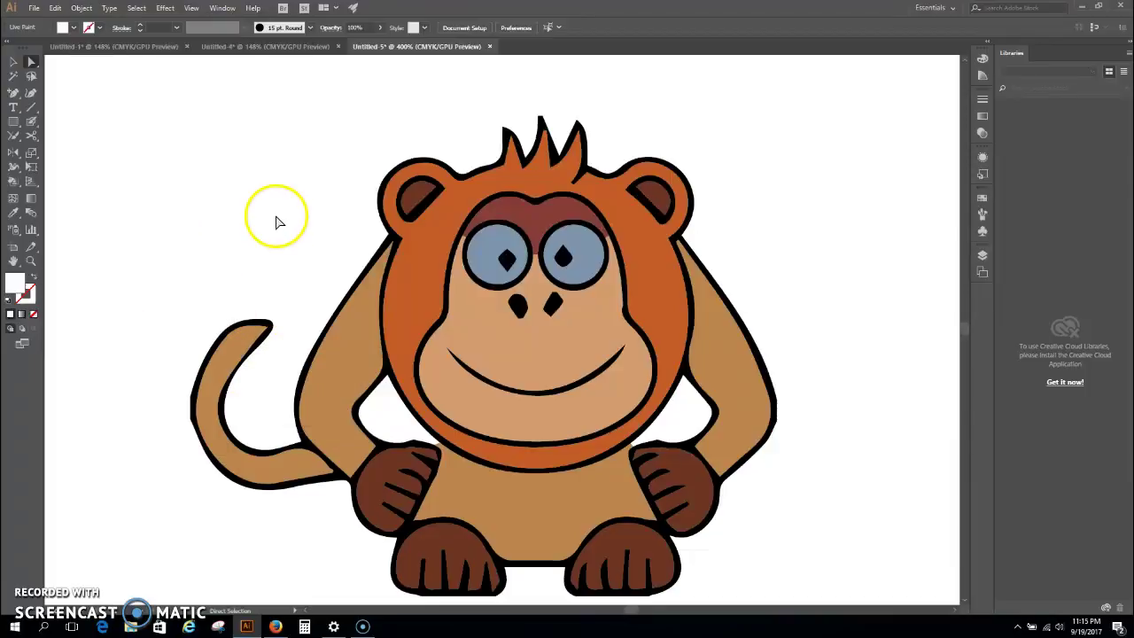
pyautogui.click(82, 8)
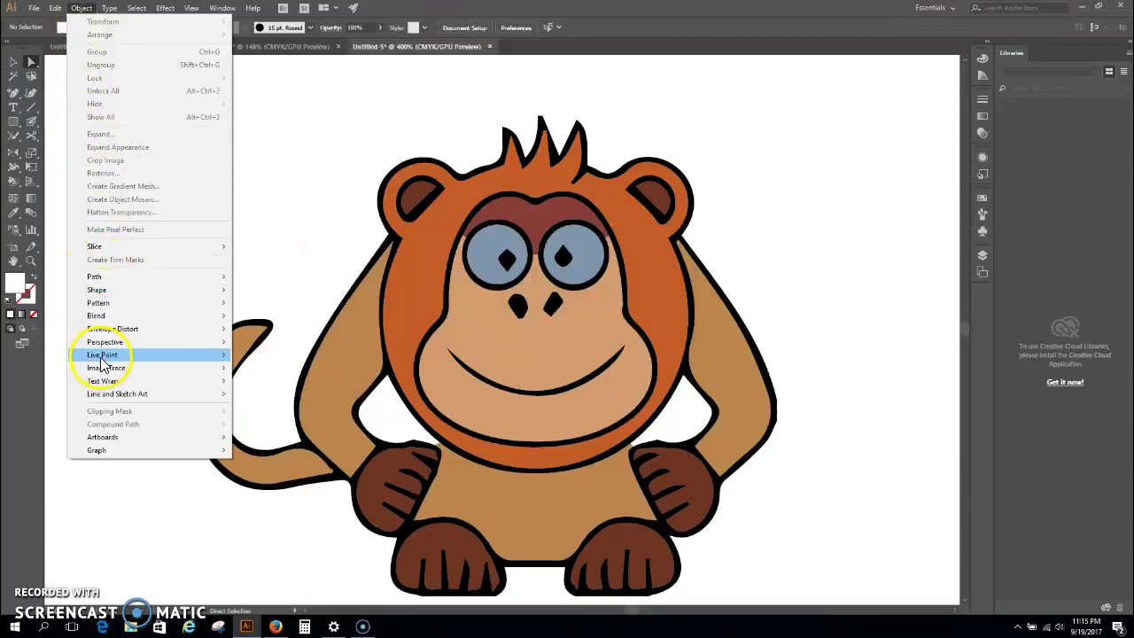
pyautogui.moveTo(93, 354)
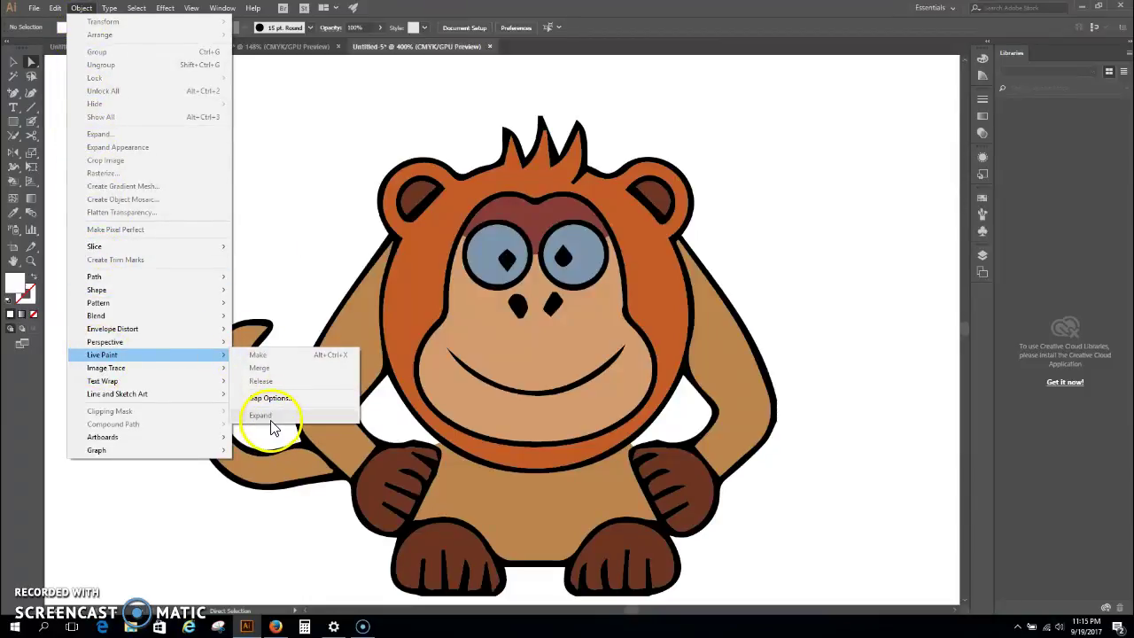
pyautogui.click(300, 173)
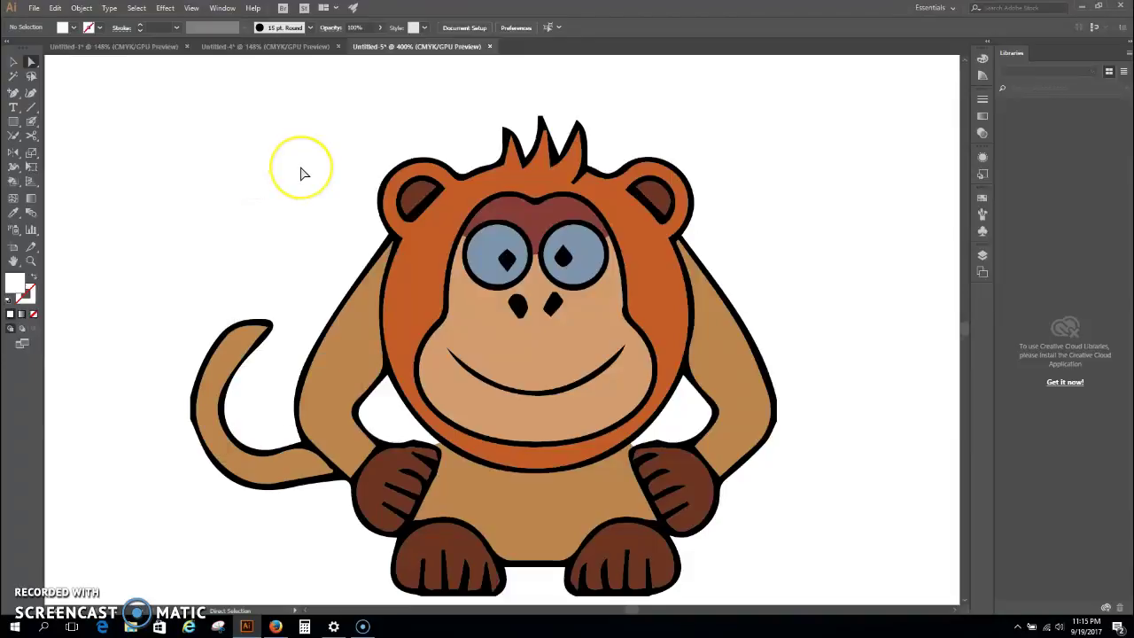